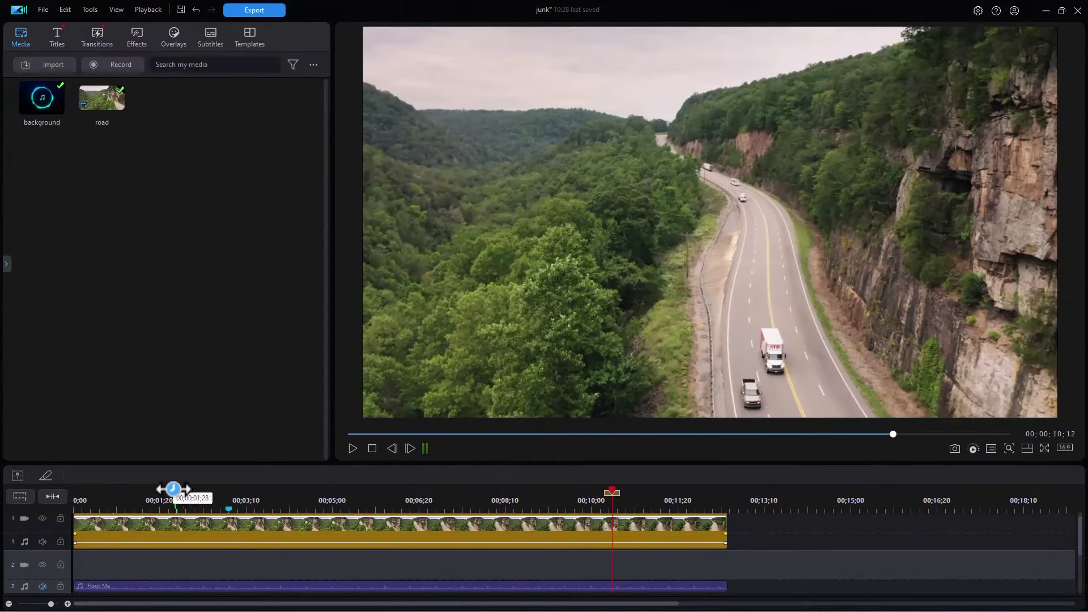
Step: Play the road footage from near its start, then stop playback
left_click(172, 500)
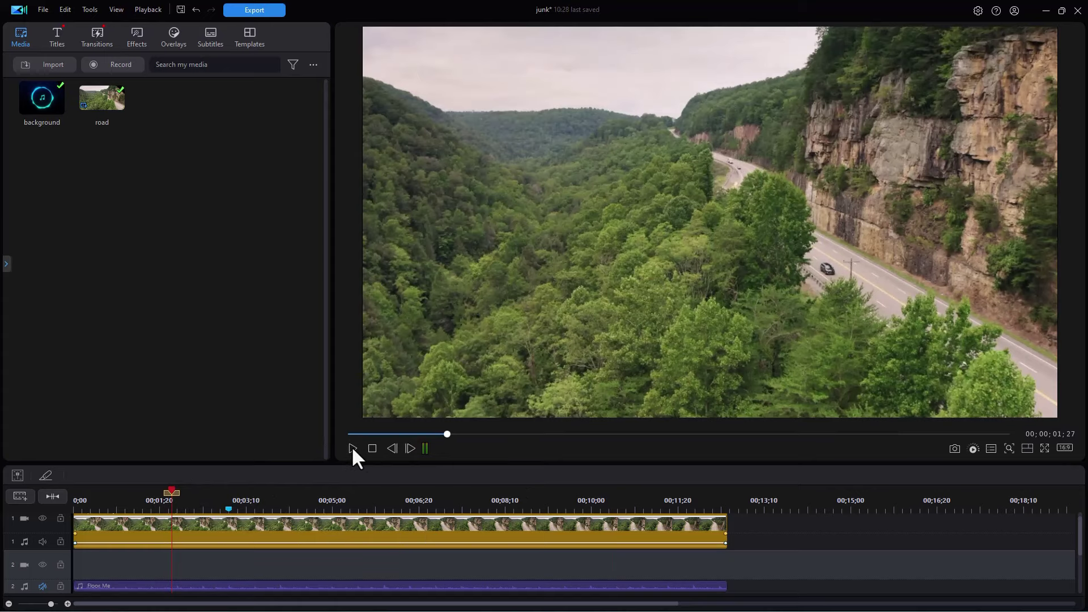
left_click(352, 447)
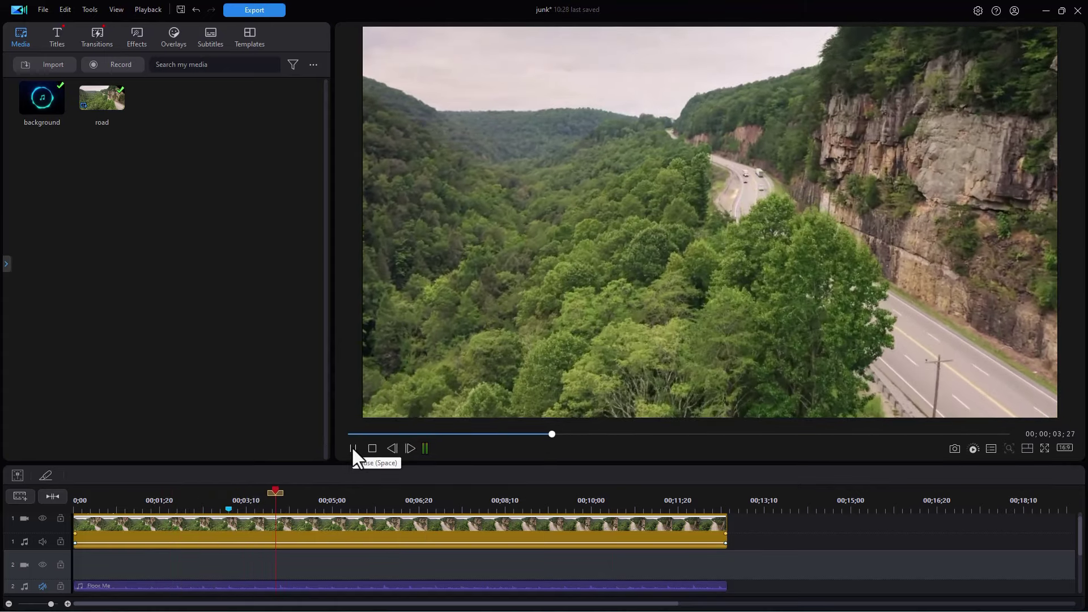
left_click(352, 448)
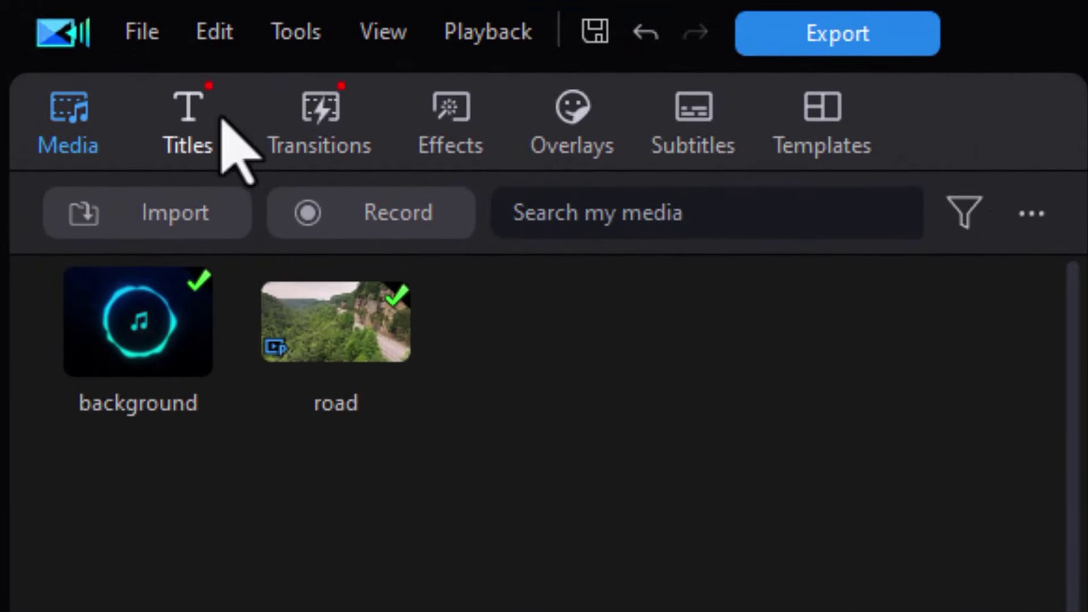
Step: Place the Default 3D title template at the start of the lower track and preview it
left_click(192, 132)
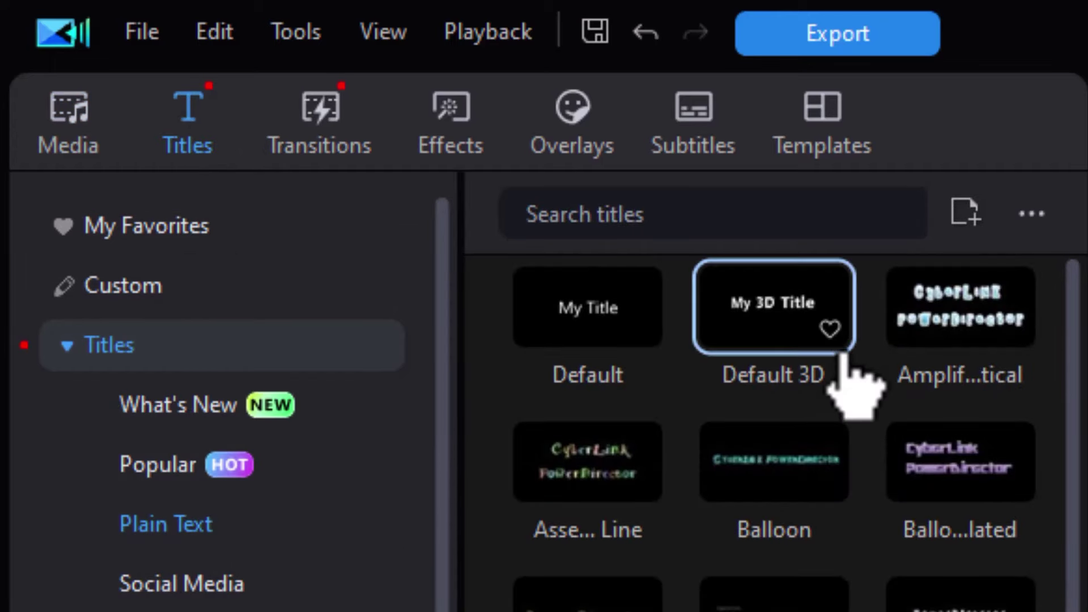
left_click_drag(773, 310, 266, 601)
left_click_drag(199, 601, 141, 600)
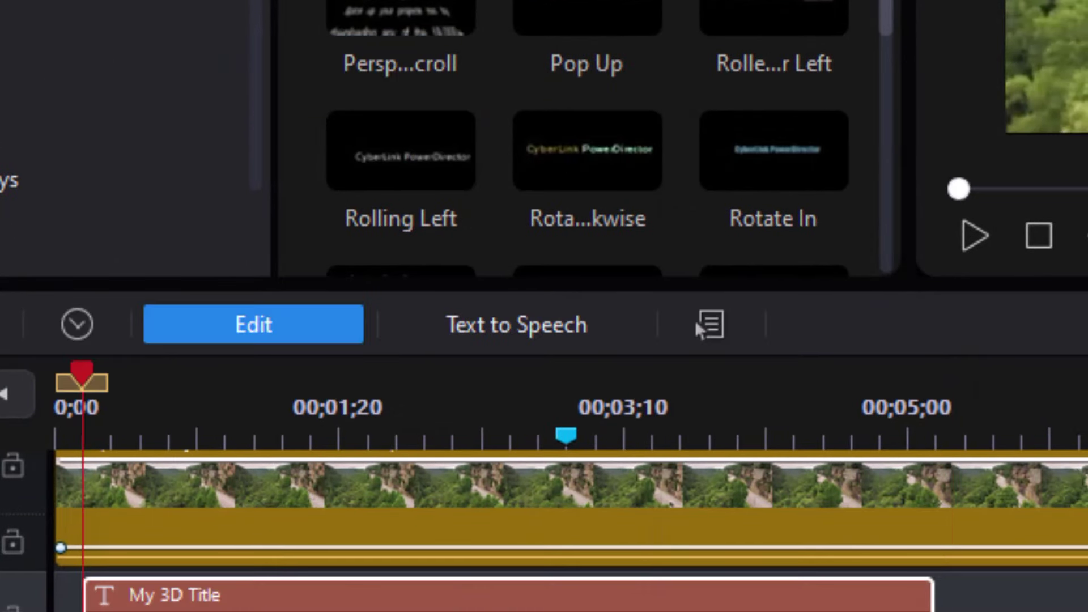
key("space")
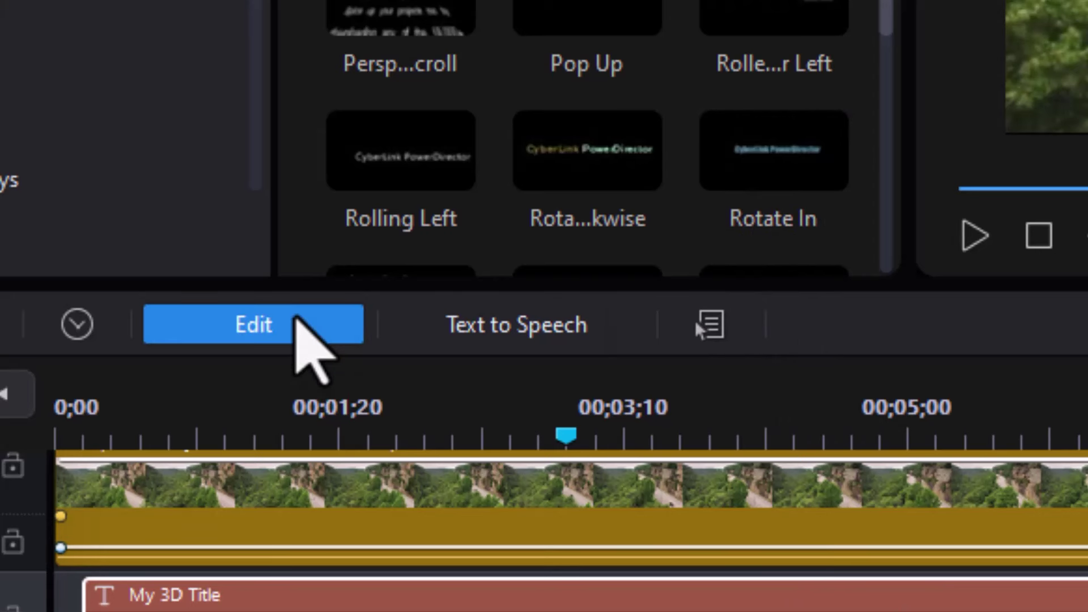
Step: Open My 3D Title in the Advanced title designer and collapse then re-expand 3D Rotation and Texture
left_click(296, 319)
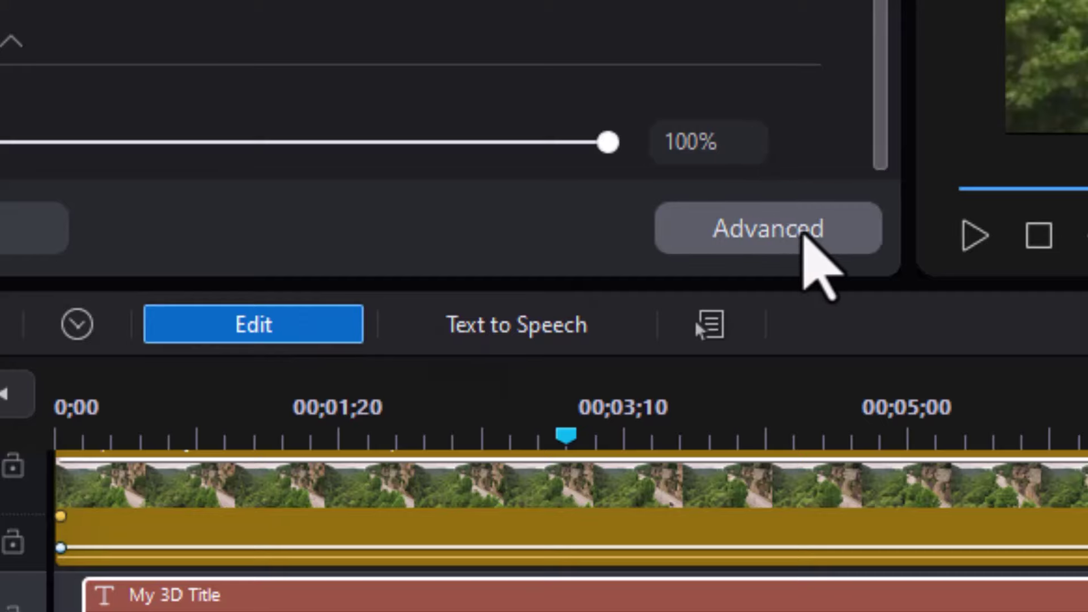
left_click(806, 234)
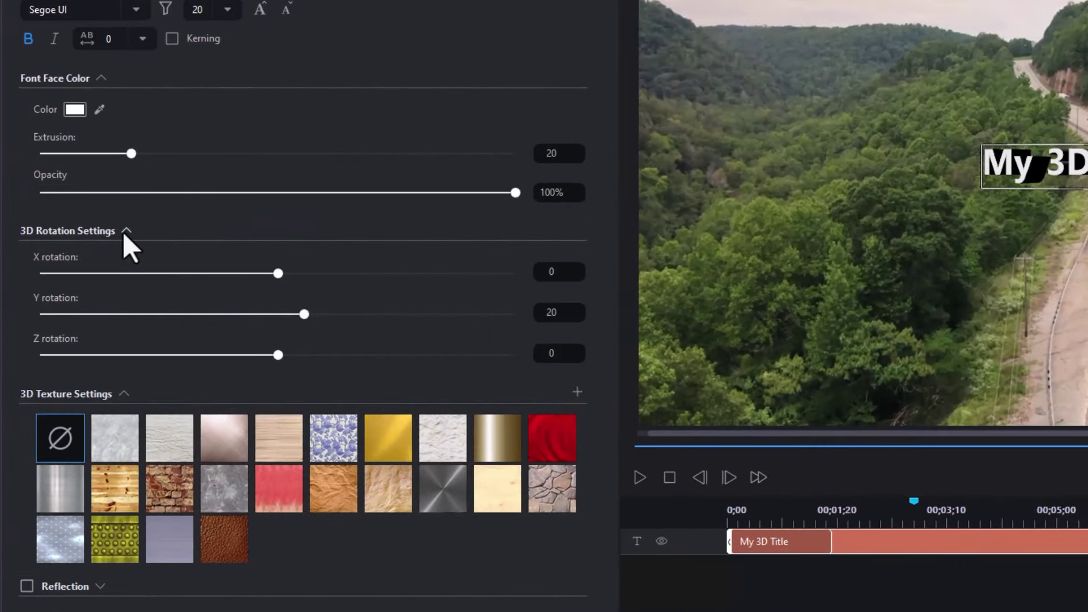
left_click(126, 232)
left_click(124, 262)
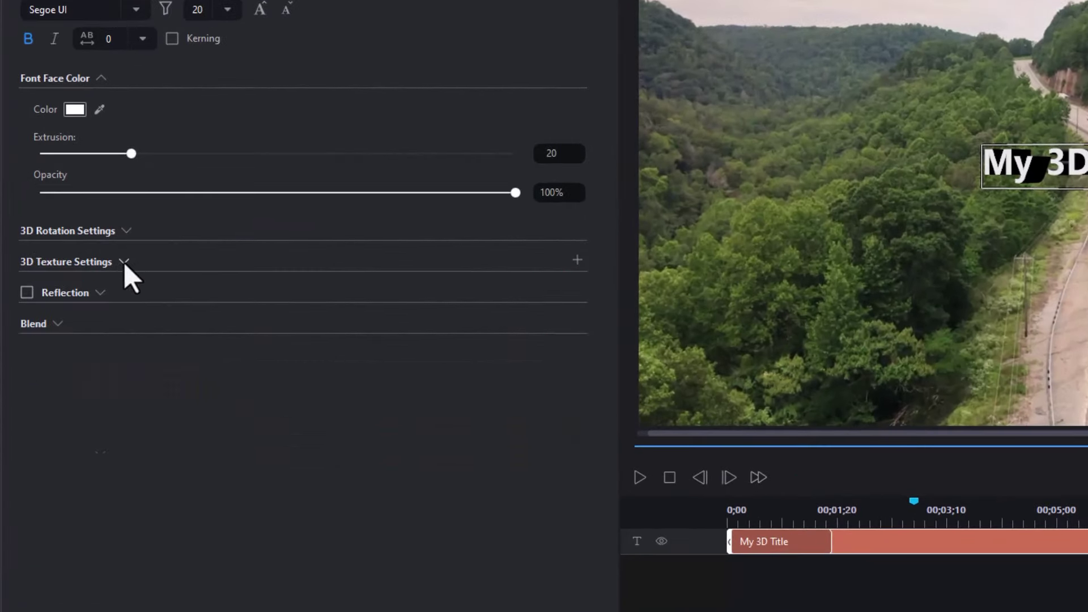
left_click(126, 231)
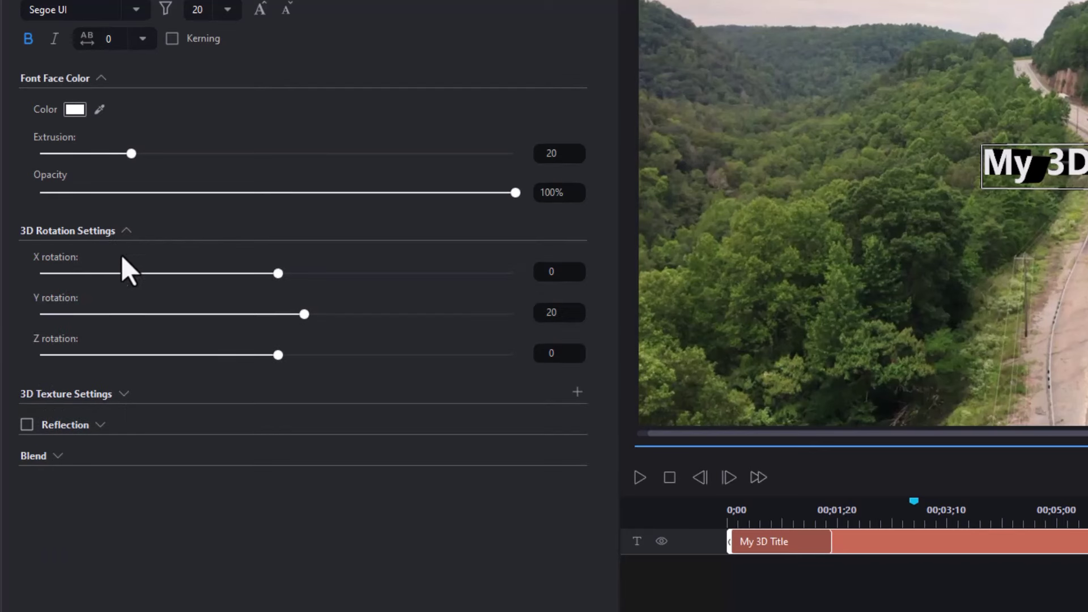
left_click(115, 392)
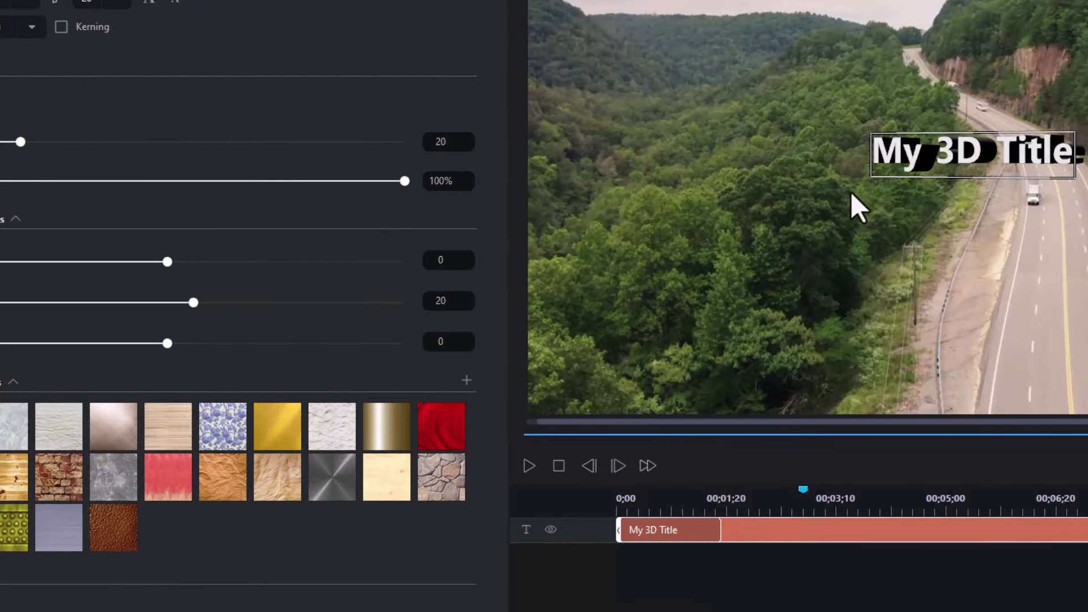
Step: Replace the title text 'My 3D Title' with 'Visit Missouri'
double_click(900, 151)
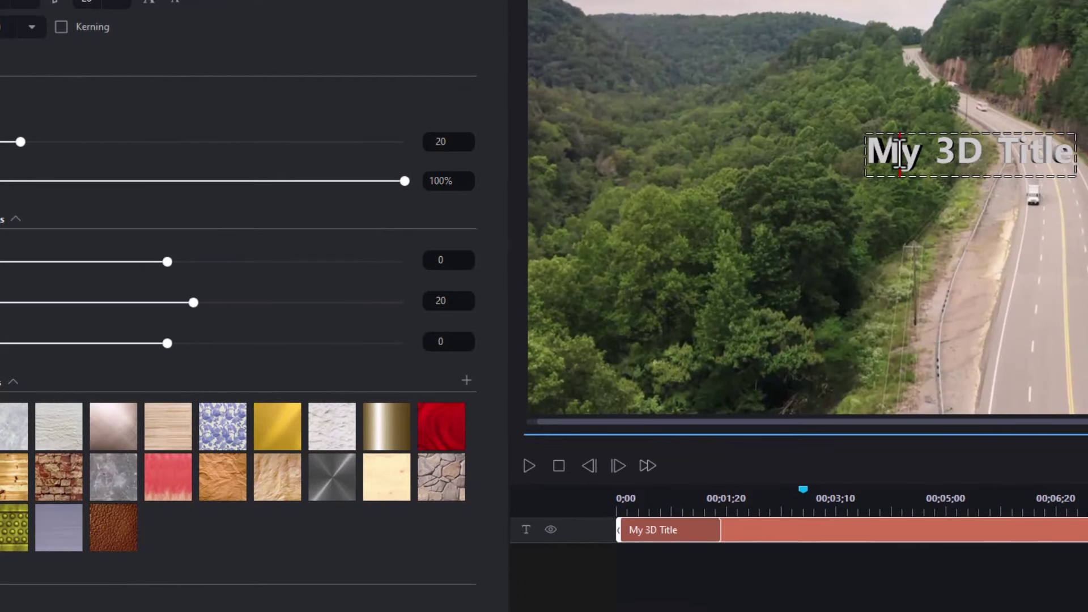
left_click(875, 151)
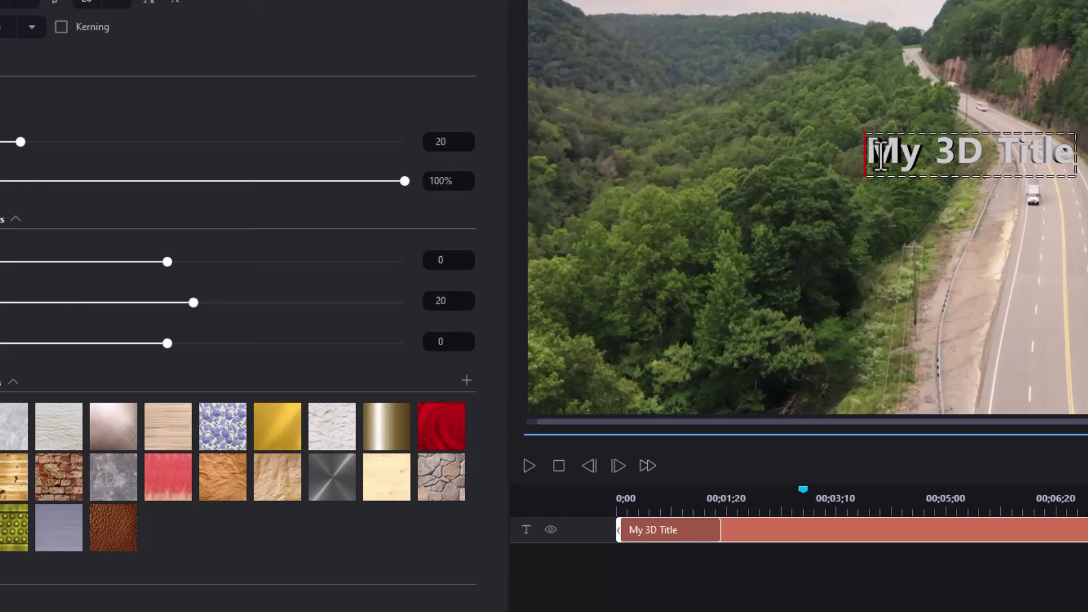
left_click_drag(880, 153, 1075, 152)
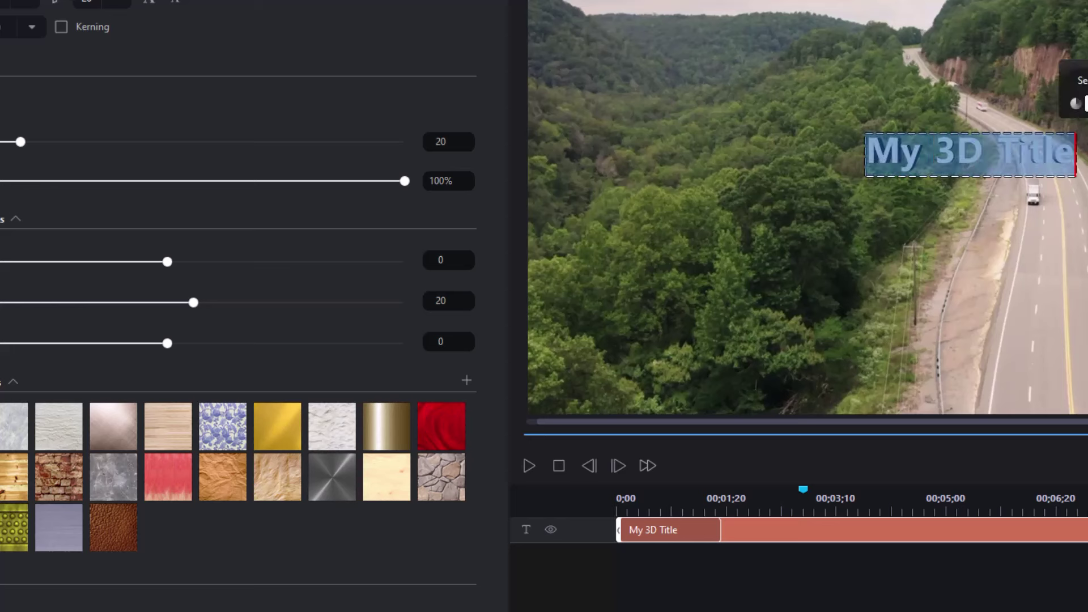
type("V")
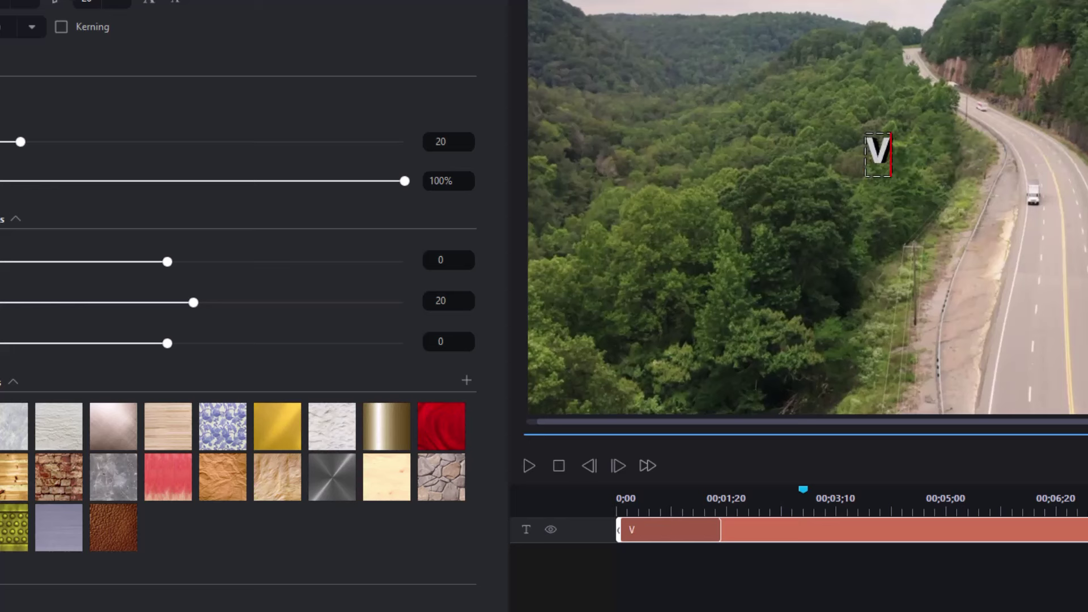
type("isit Missouri")
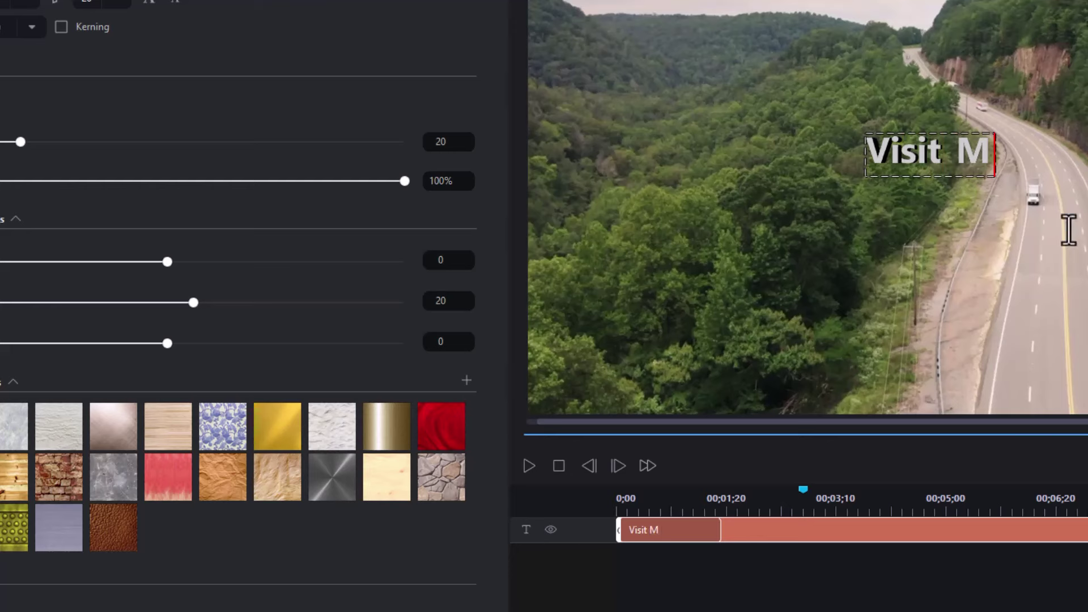
left_click(1036, 265)
Step: Set the Visit Missouri title's font size to 36
left_click(195, 216)
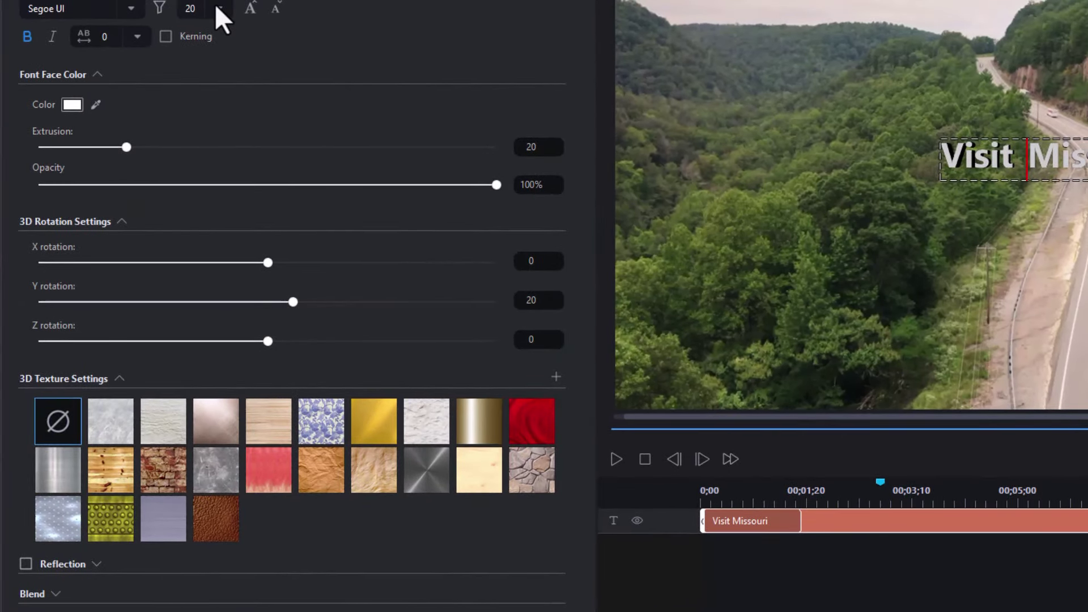
left_click(216, 6)
left_click(201, 106)
left_click(972, 156)
left_click(218, 9)
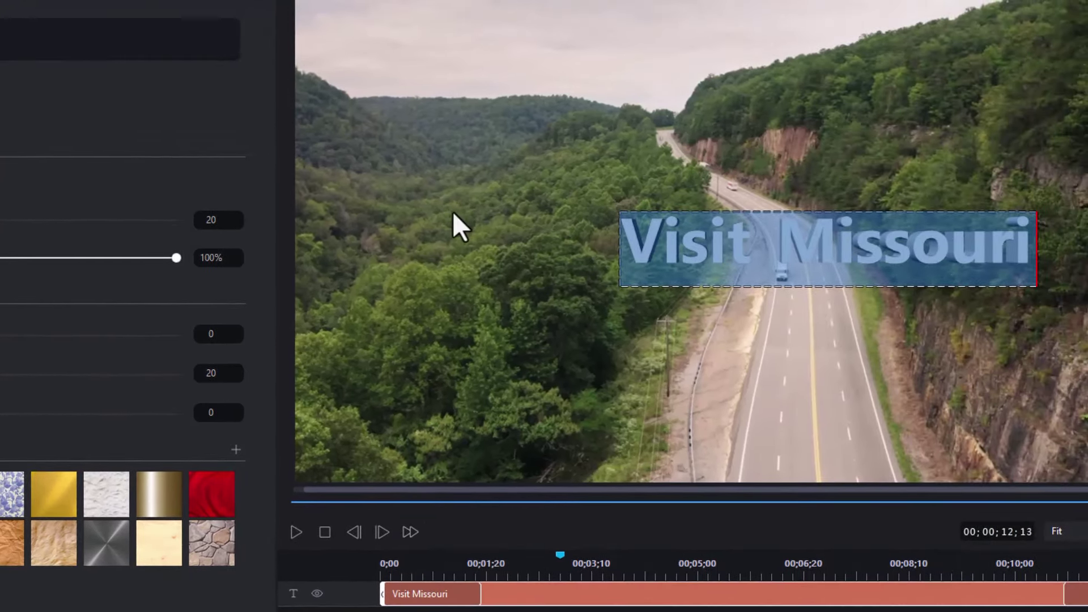
left_click(453, 214)
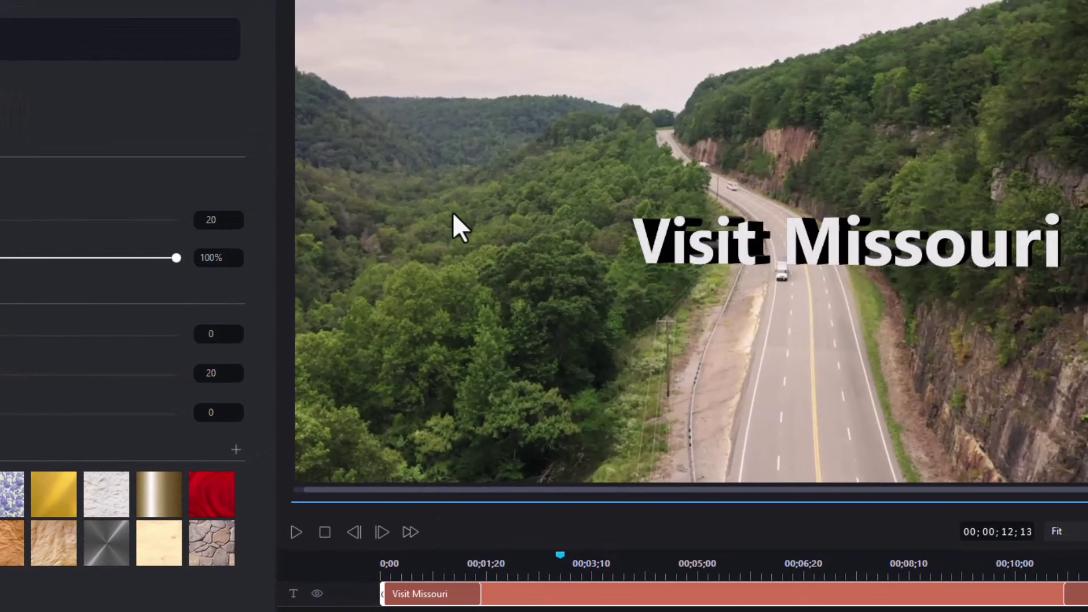
Step: Drag the Visit Missouri title toward the frame centre and set its Y rotation to 0
left_click(585, 601)
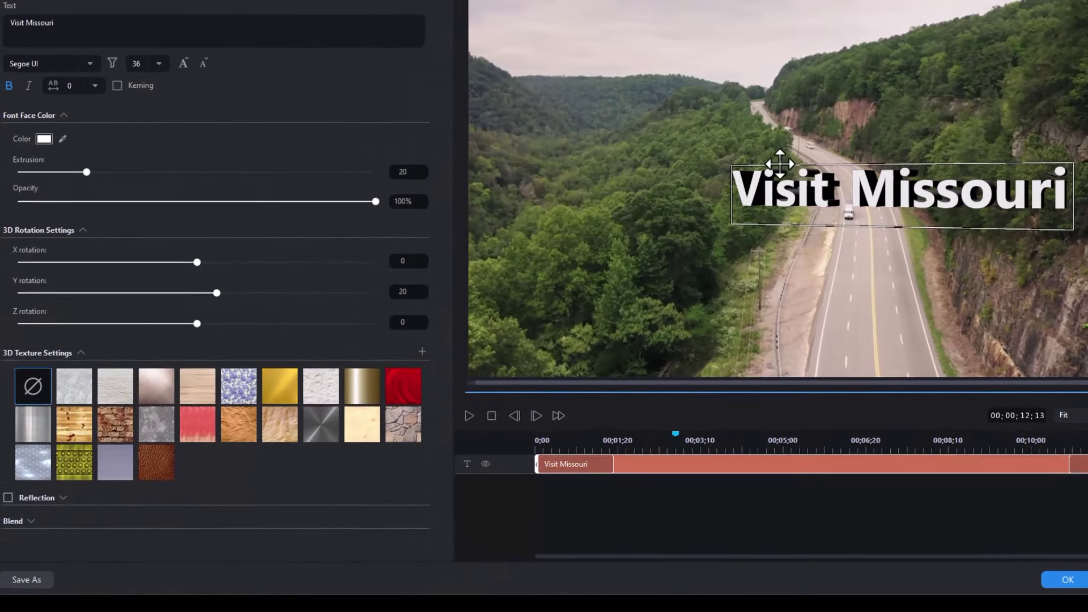
left_click_drag(777, 164, 636, 153)
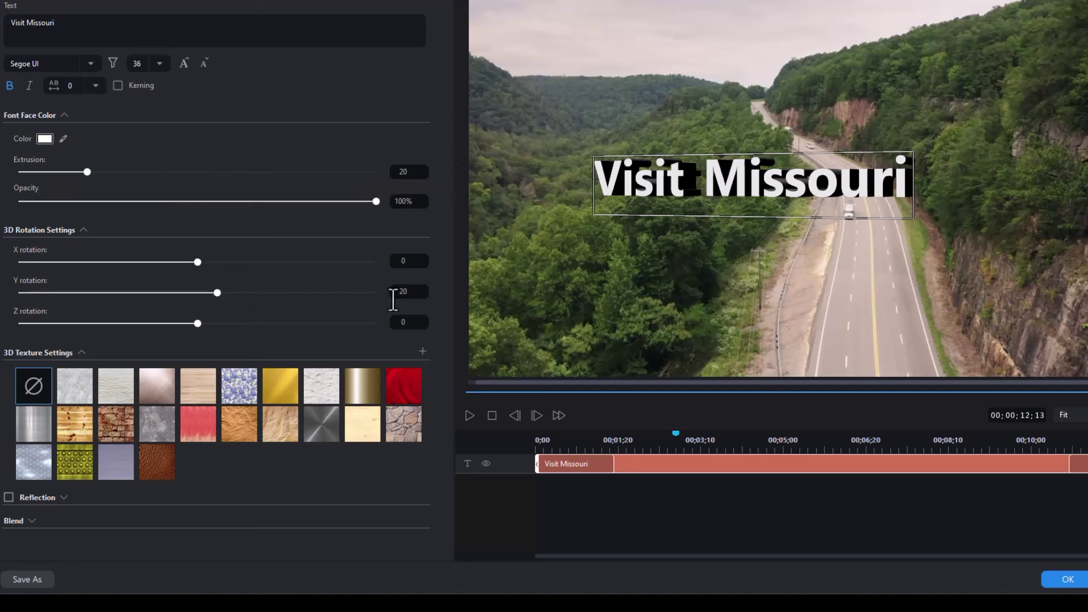
left_click_drag(408, 290, 371, 293)
type("0")
key("Return")
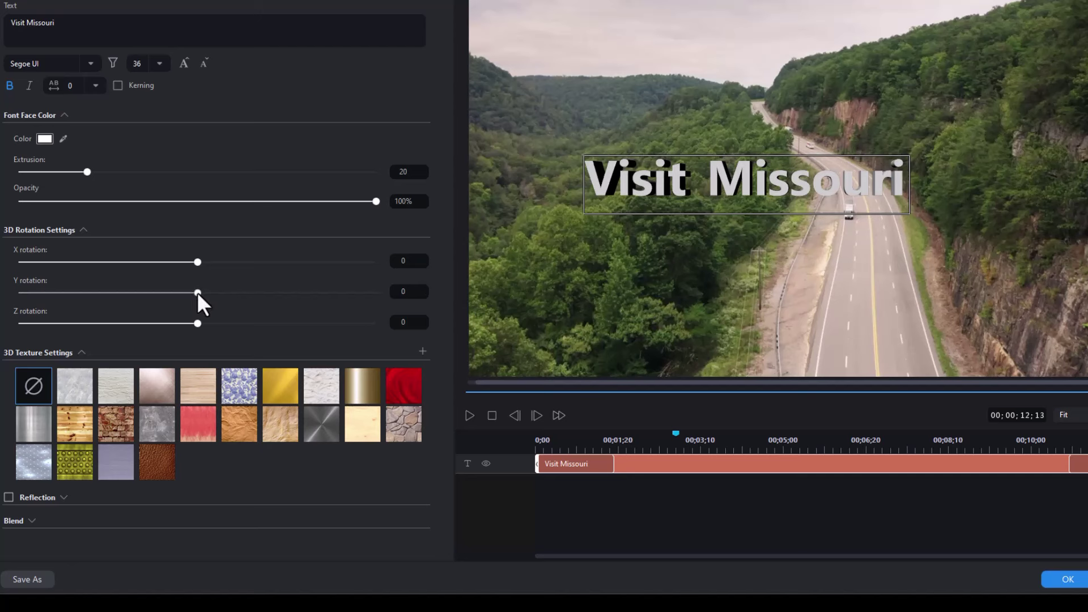
Step: Swing the title to a Y rotation of -74 and set its extrusion to 11
left_click_drag(197, 292, 157, 313)
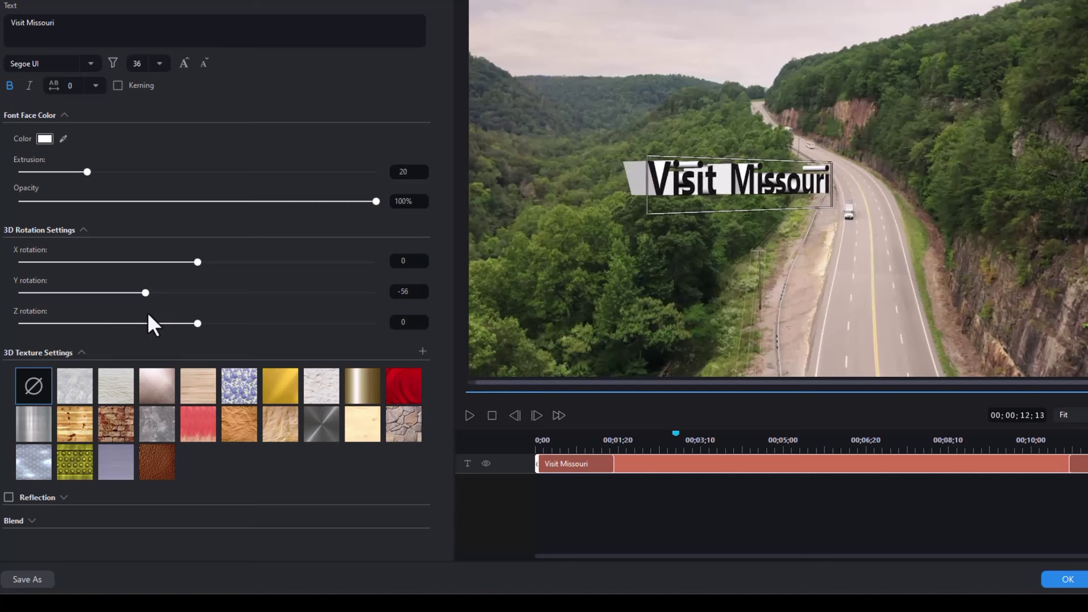
left_click_drag(147, 311, 125, 293)
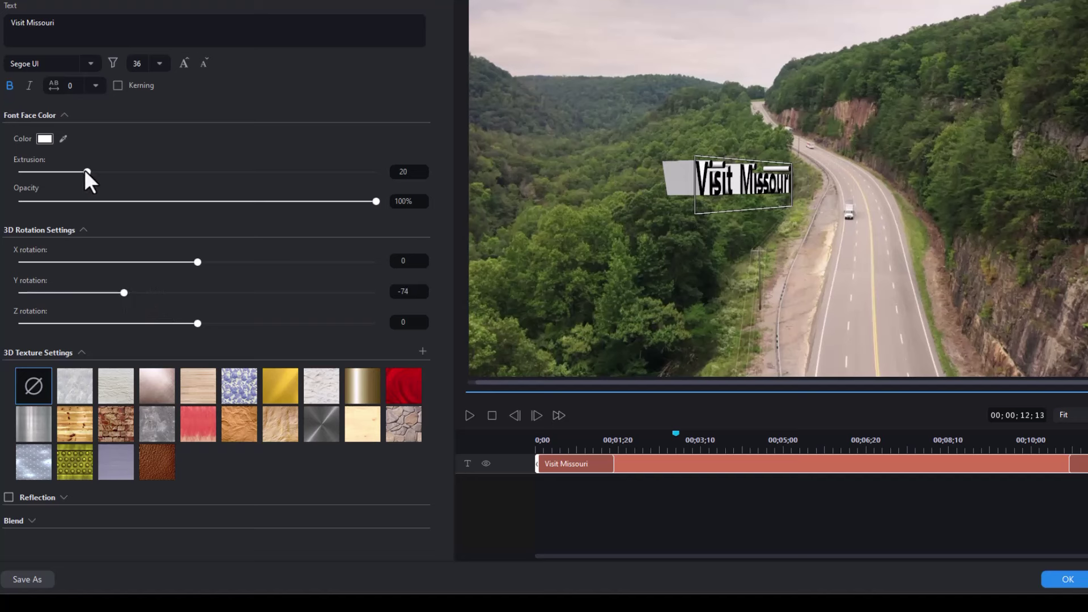
left_click_drag(86, 171, 54, 182)
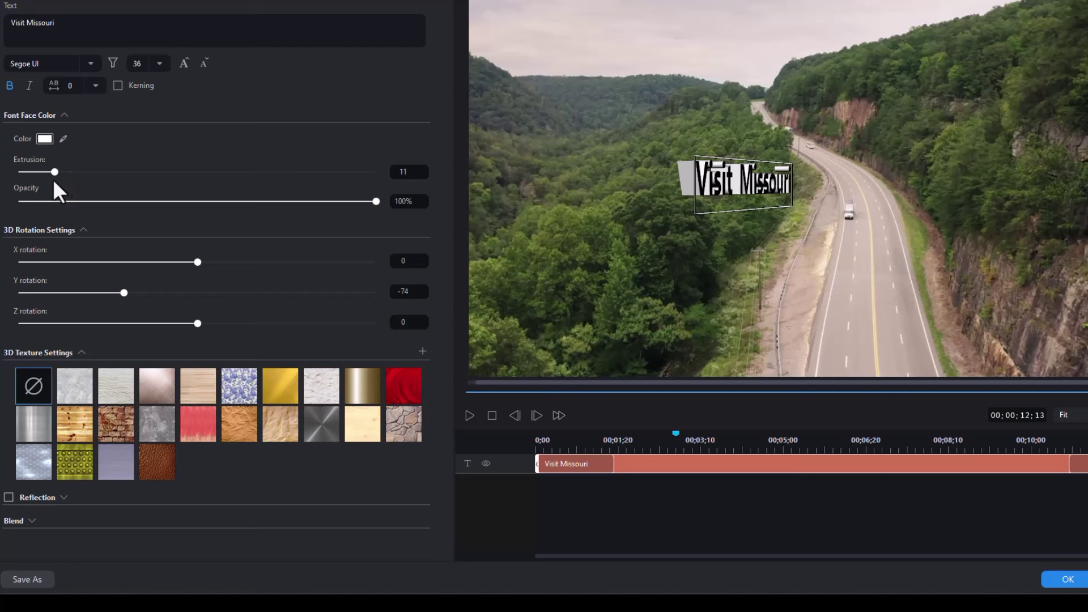
Step: Set extrusion to 10, Y rotation to -29, and move the title lower-left over the treeline
left_click_drag(52, 181, 49, 180)
left_click(422, 168)
left_click(423, 175)
left_click_drag(122, 292, 168, 293)
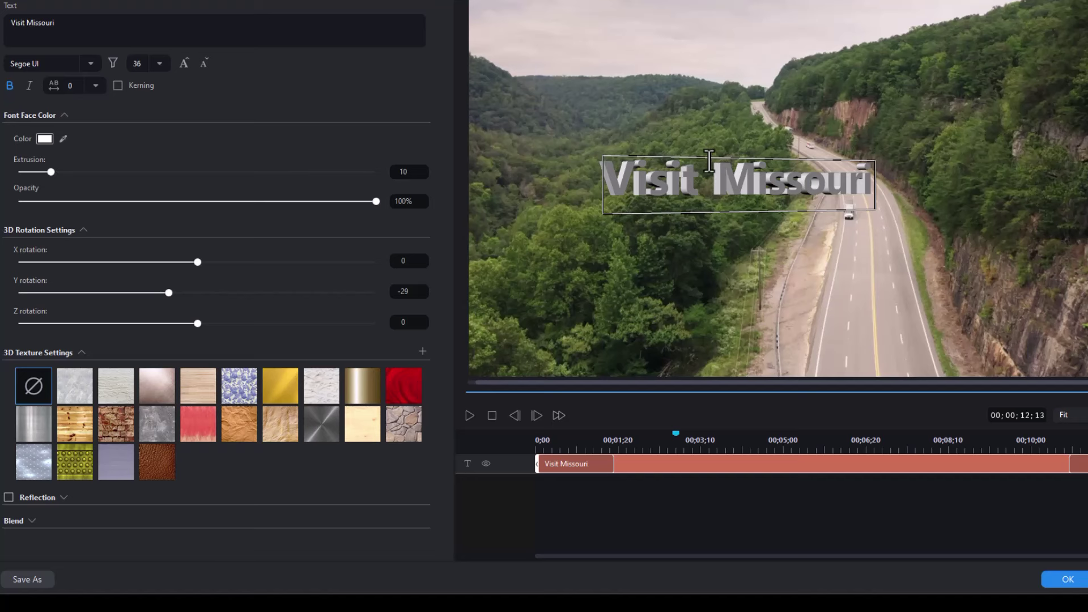
left_click_drag(709, 158, 624, 240)
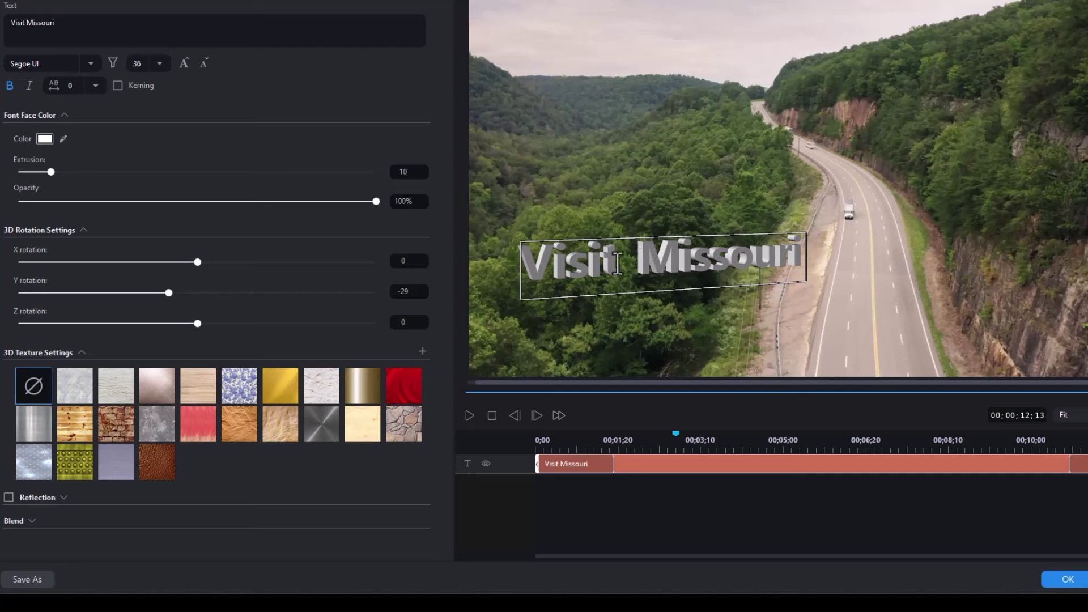
Step: Change the Visit Missouri font face colour from white to red (FF0000)
left_click(41, 139)
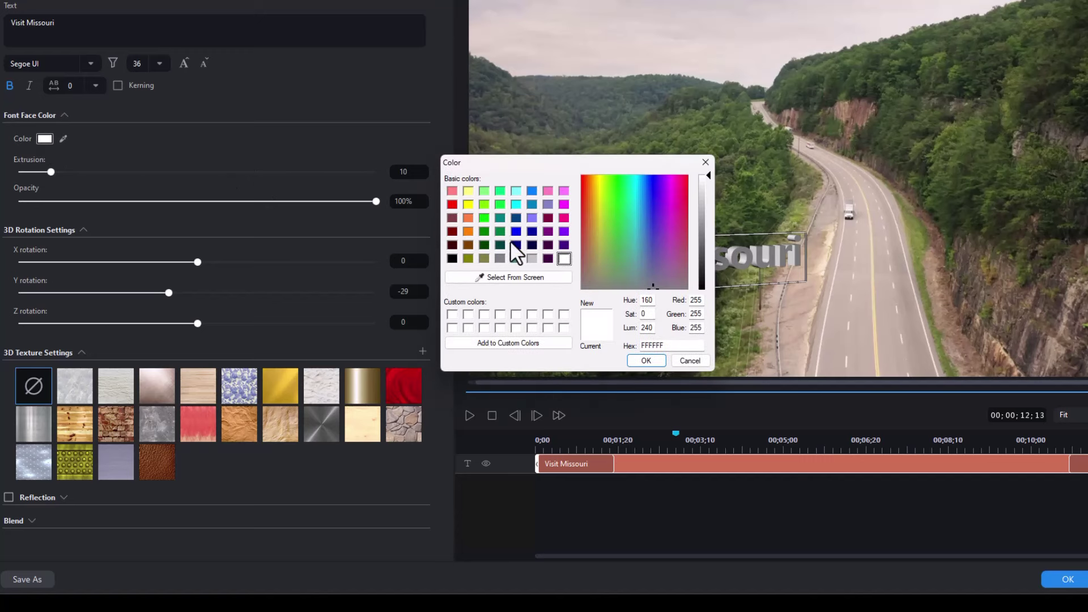
left_click(451, 204)
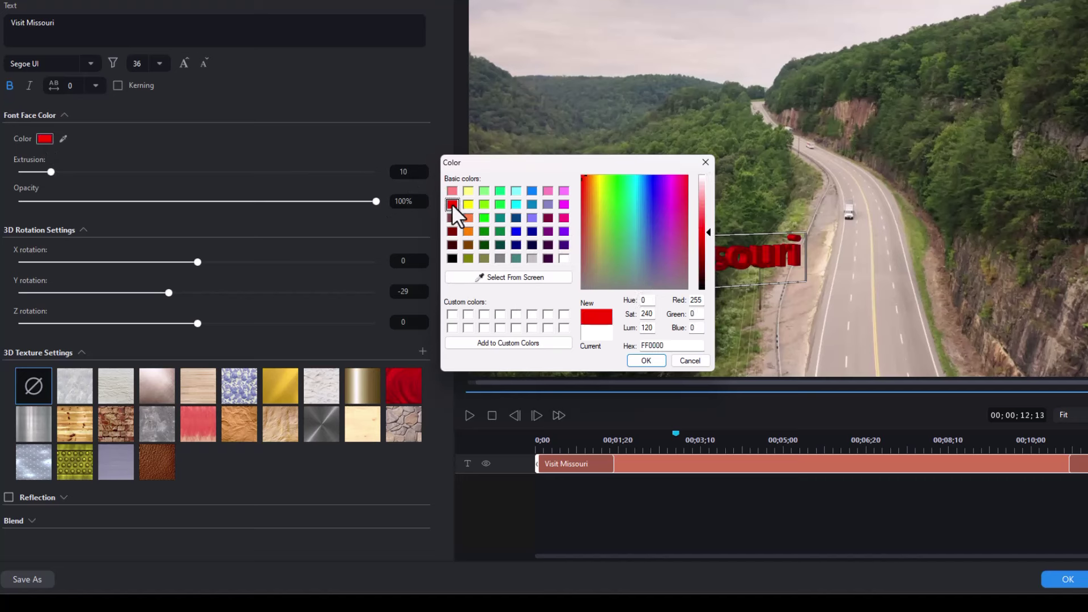
left_click(646, 360)
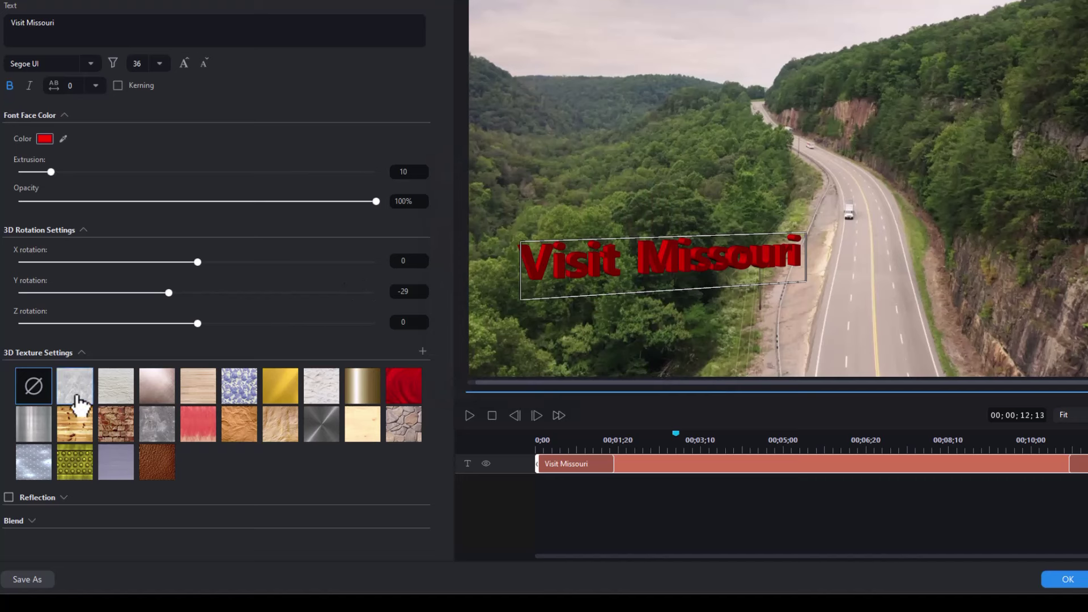
Step: Preview wood and brick textures, then apply the brushed-metal 3D texture to the red text
left_click(85, 429)
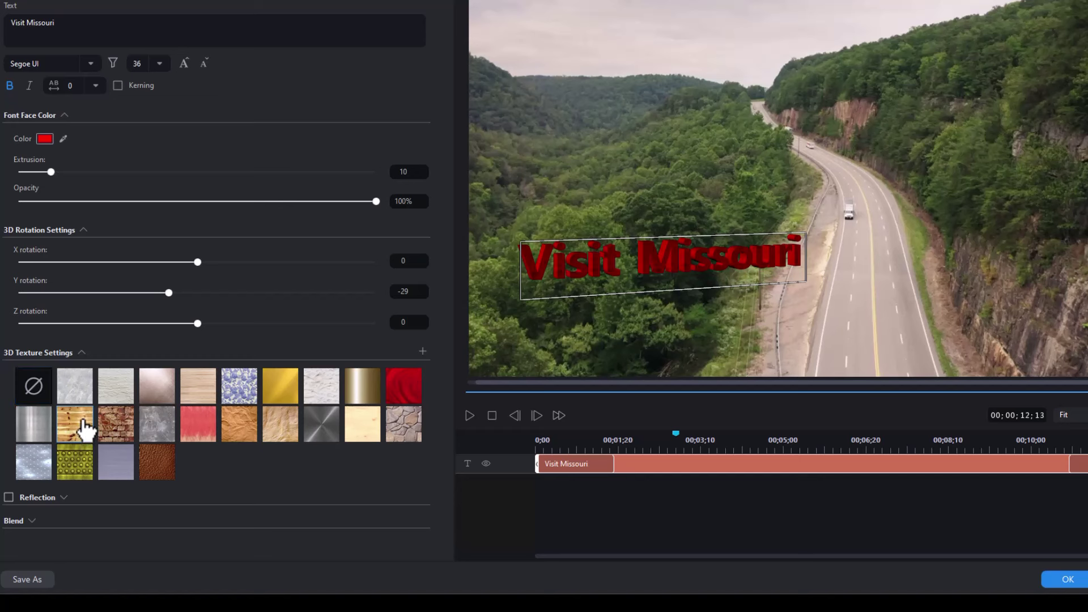
left_click(123, 437)
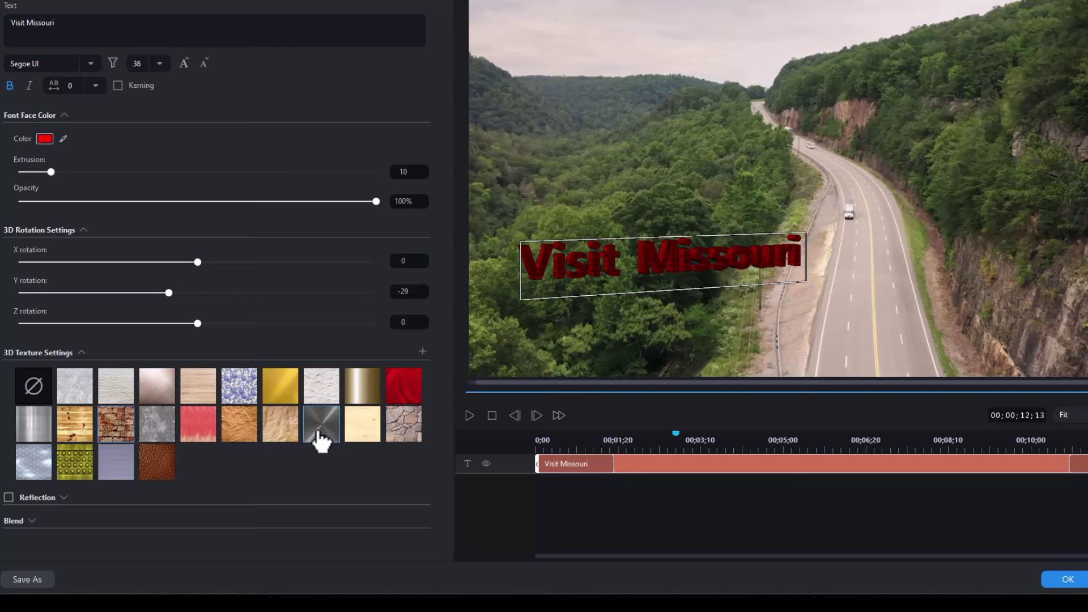
left_click(333, 435)
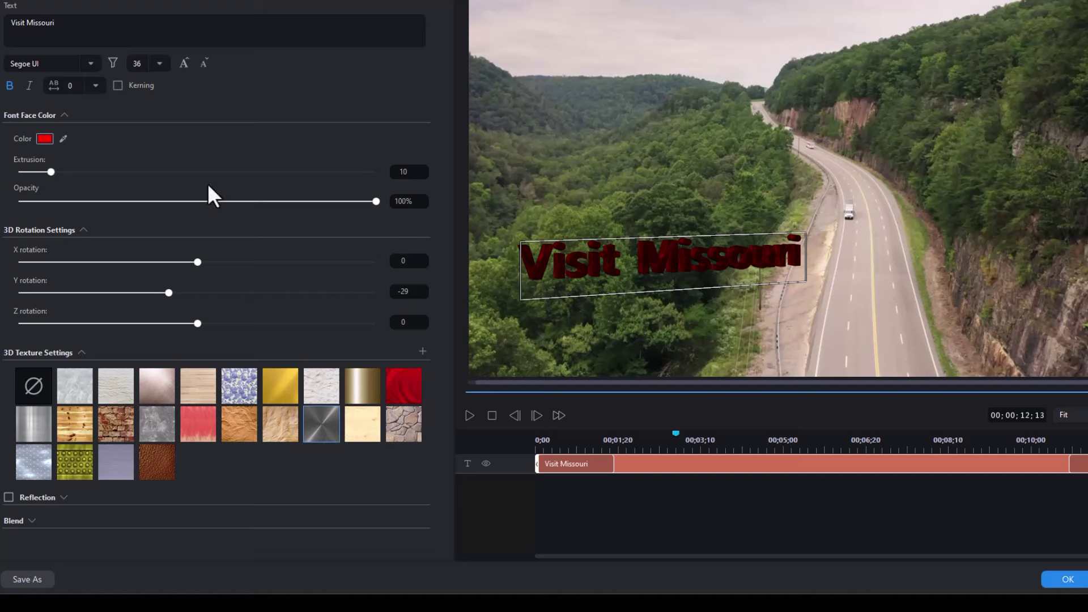
Step: Set the title's font face colour back to white (FFFFFF)
left_click(48, 141)
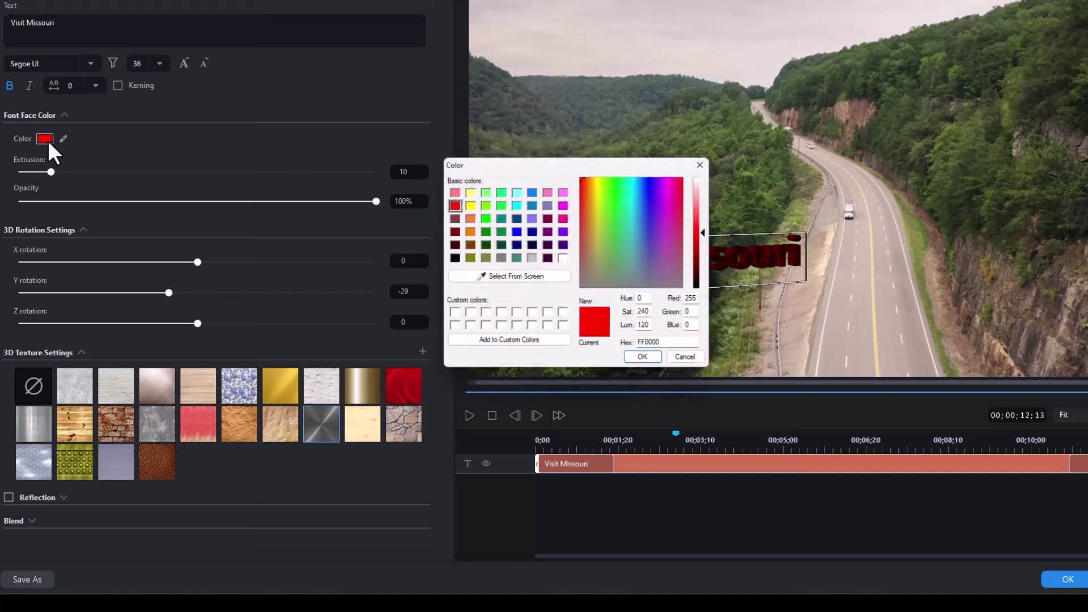
left_click(565, 259)
left_click(646, 361)
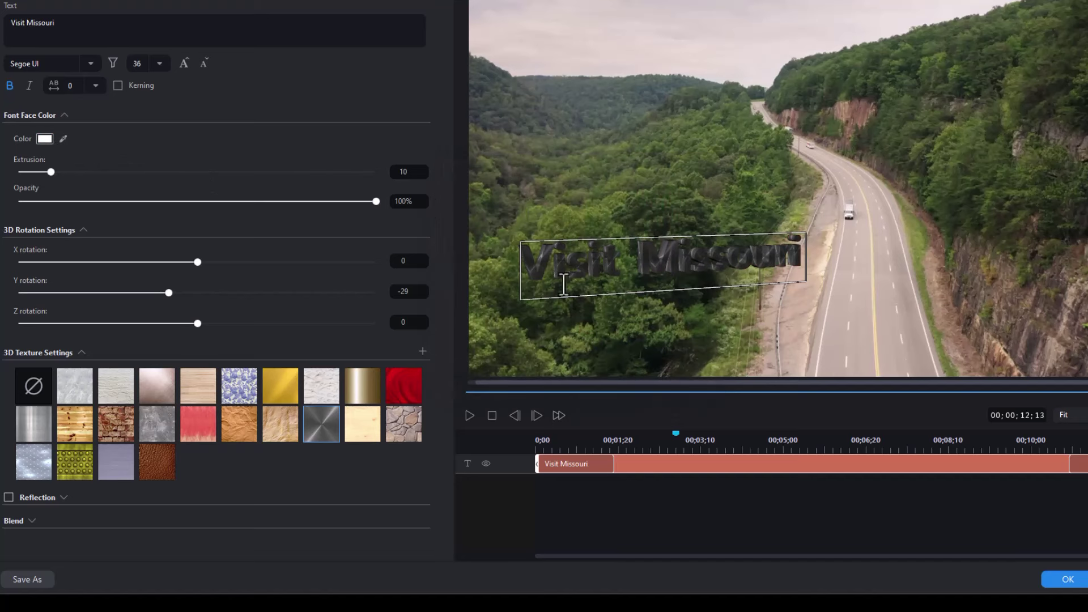
Step: Preview gold, floral, wood, rose-metal, sand and brushed-metal textures, then remove the texture
left_click(292, 388)
left_click(242, 390)
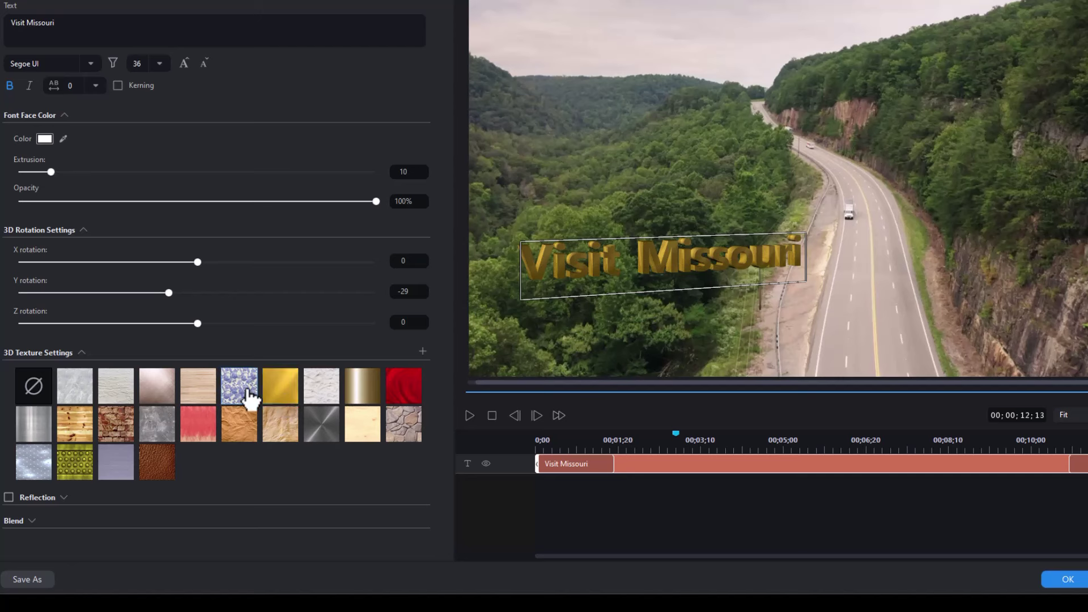
left_click(201, 396)
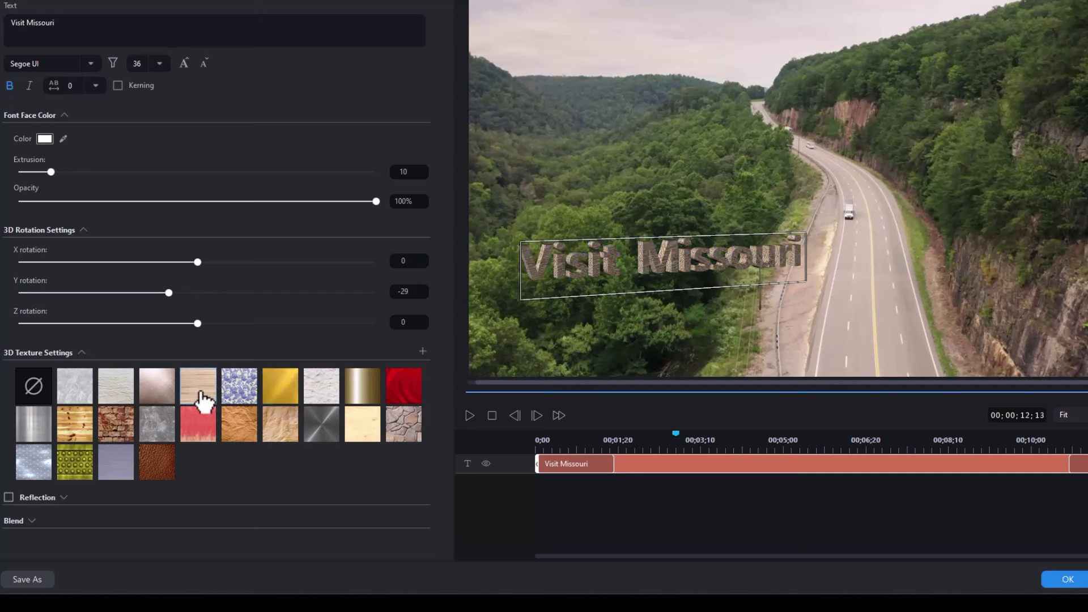
left_click(166, 399)
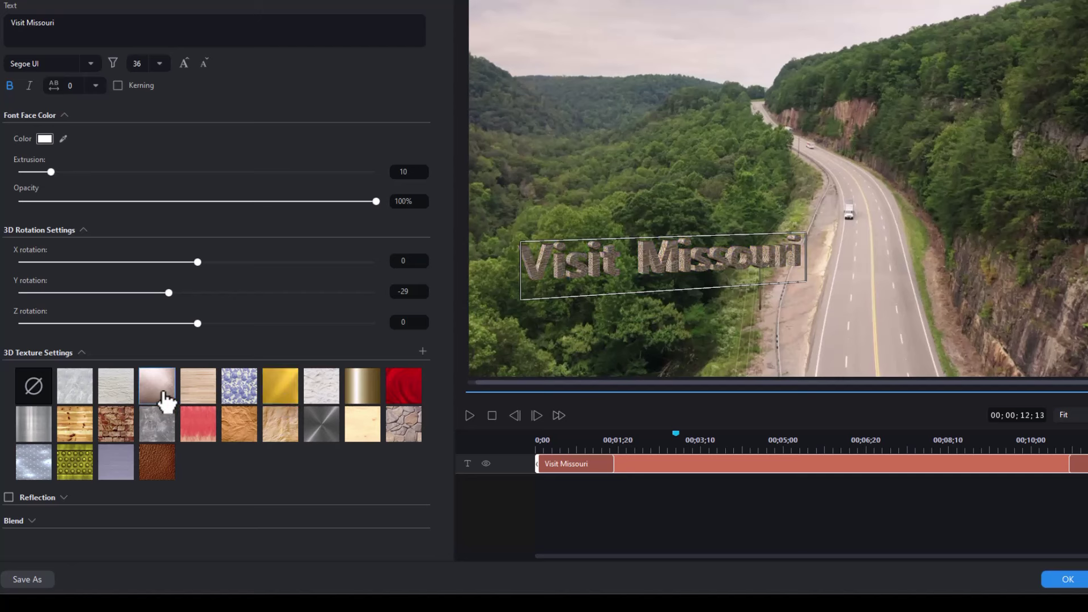
left_click(116, 397)
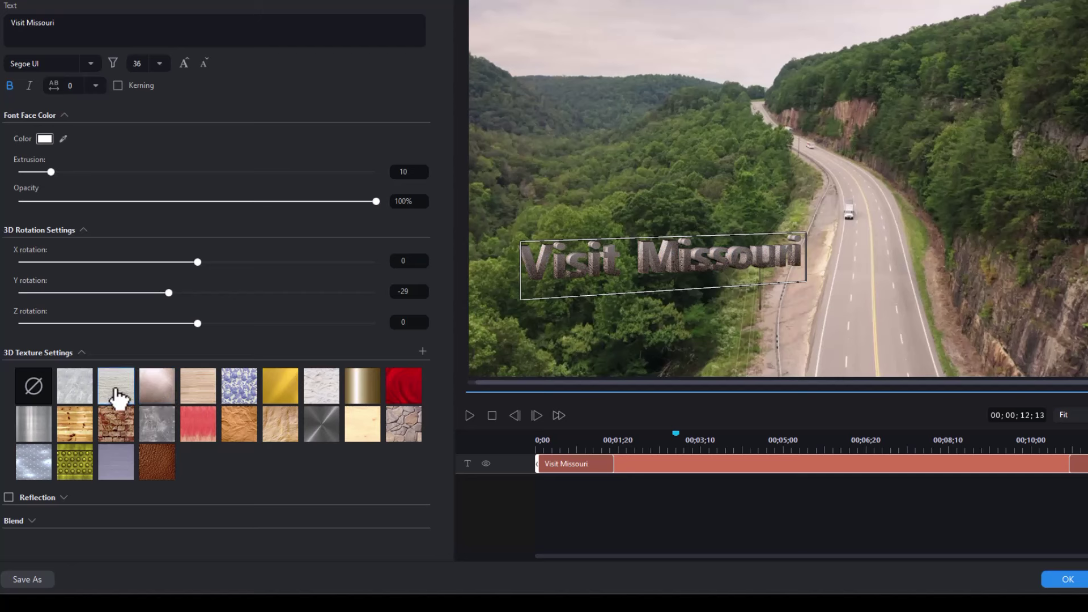
left_click(33, 431)
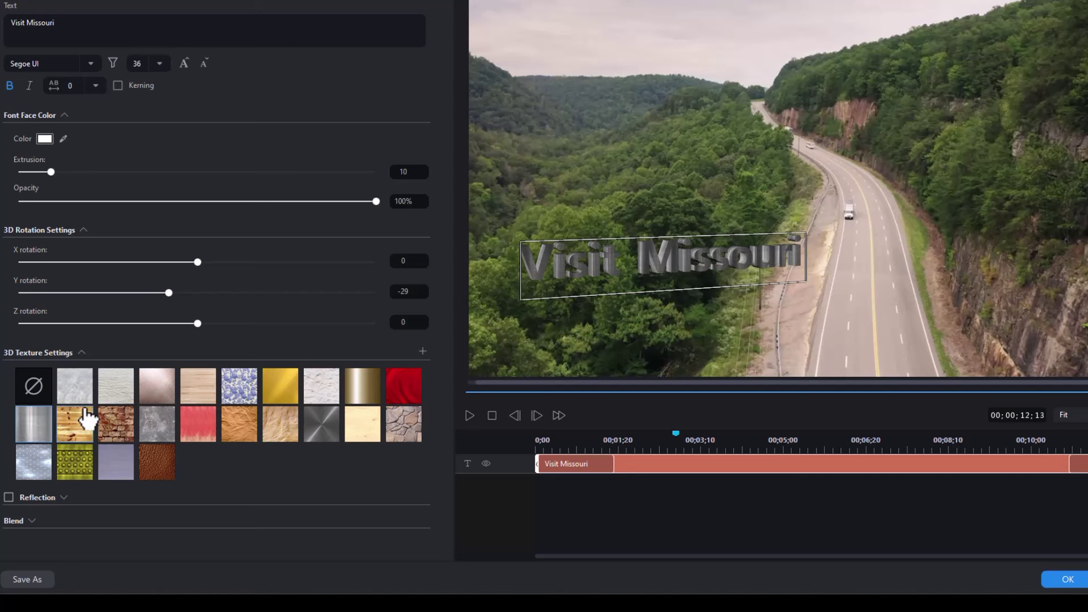
left_click(45, 400)
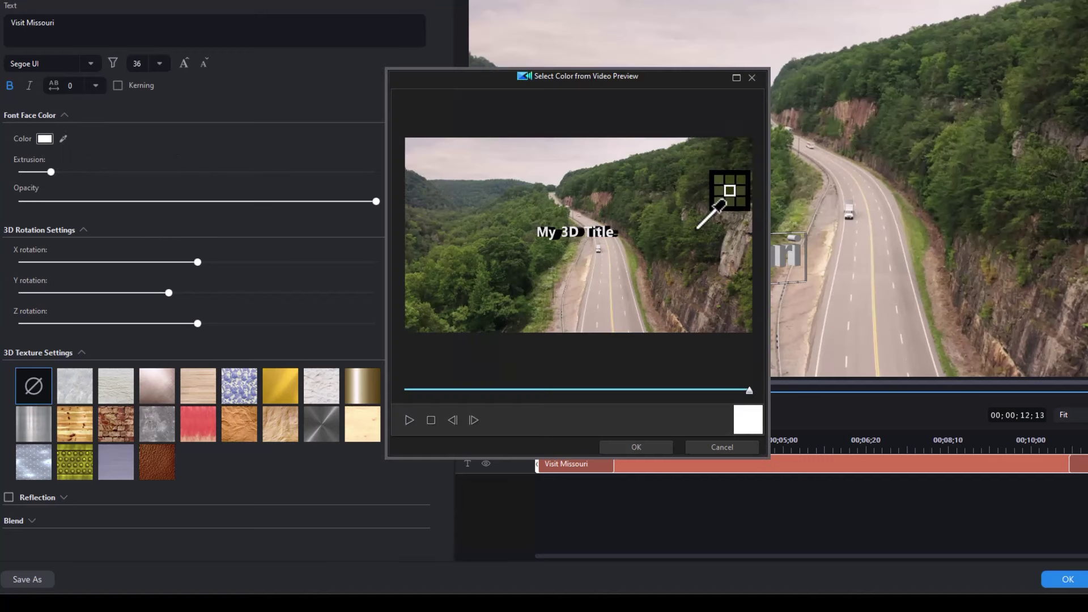
Step: Sample a light grey from the road footage as the Visit Missouri face colour
left_click(638, 247)
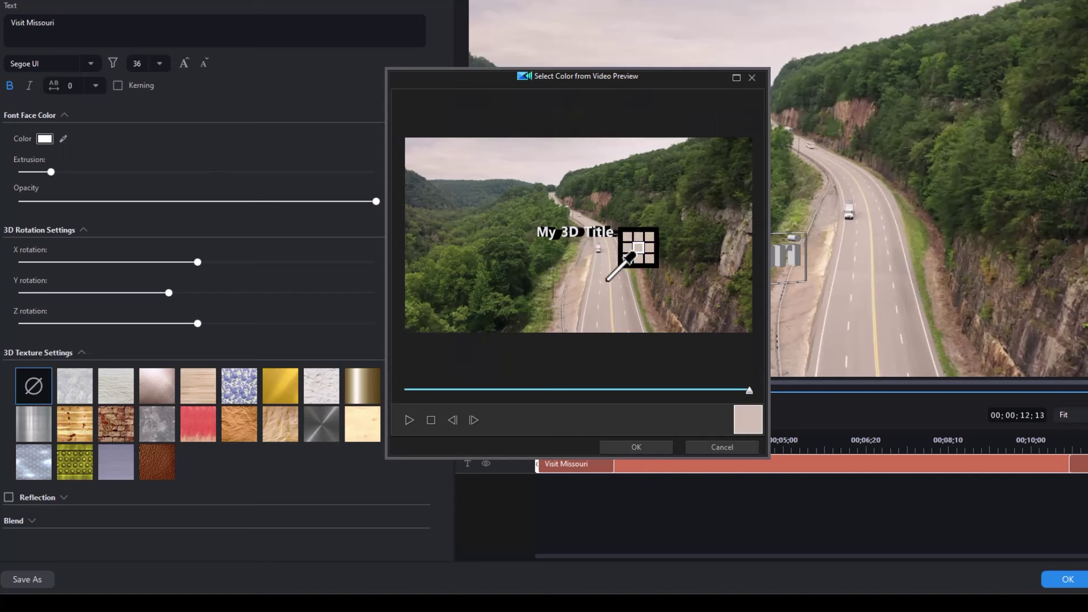
left_click(646, 450)
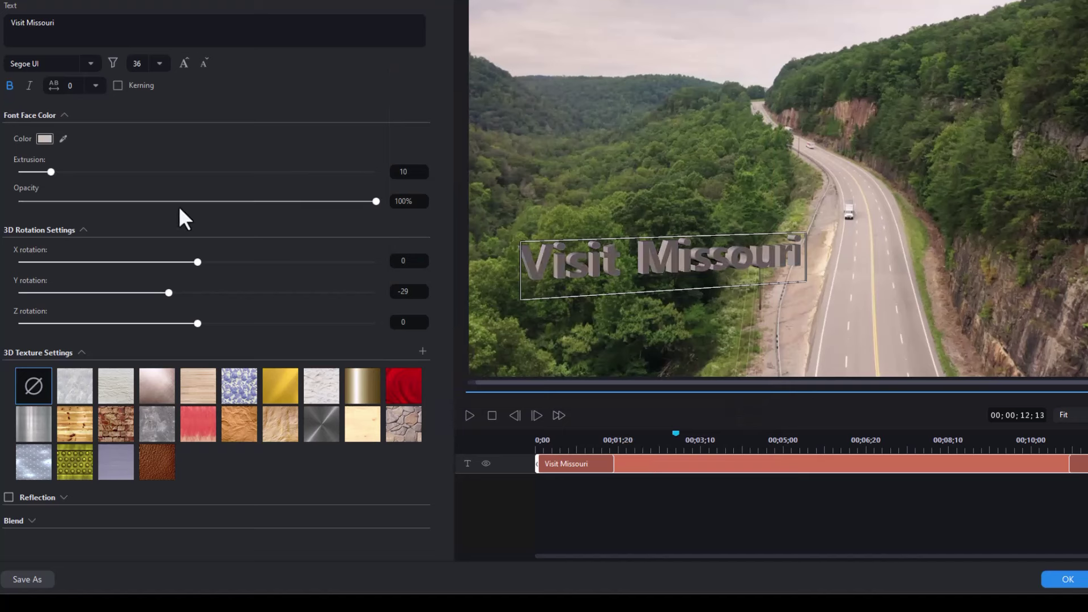
Step: Change the Visit Missouri text face to orange, darkened to luminance 101
left_click(44, 138)
left_click(650, 202)
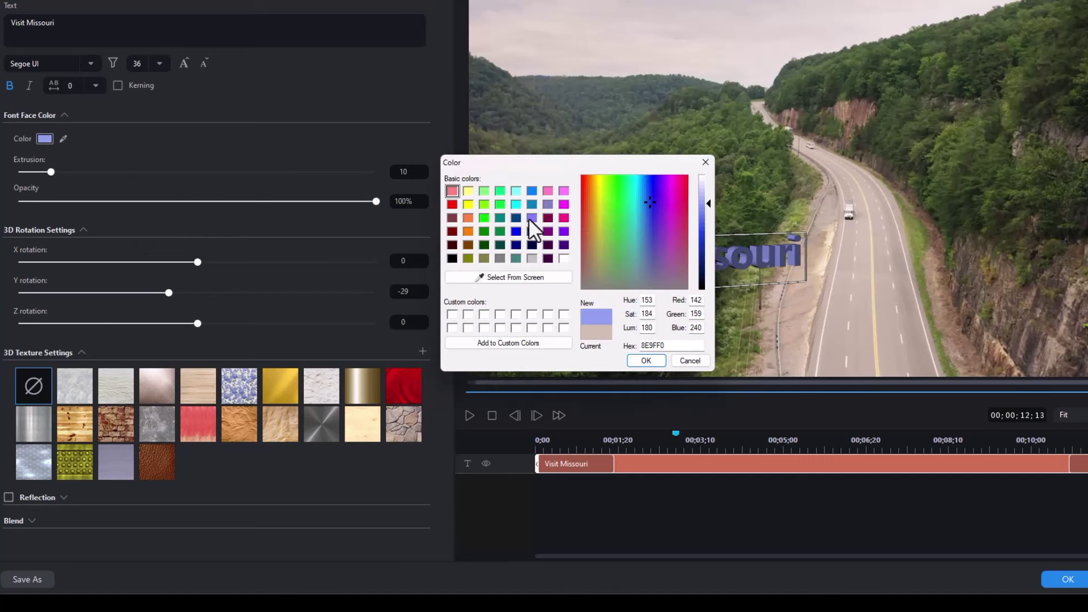
left_click(470, 230)
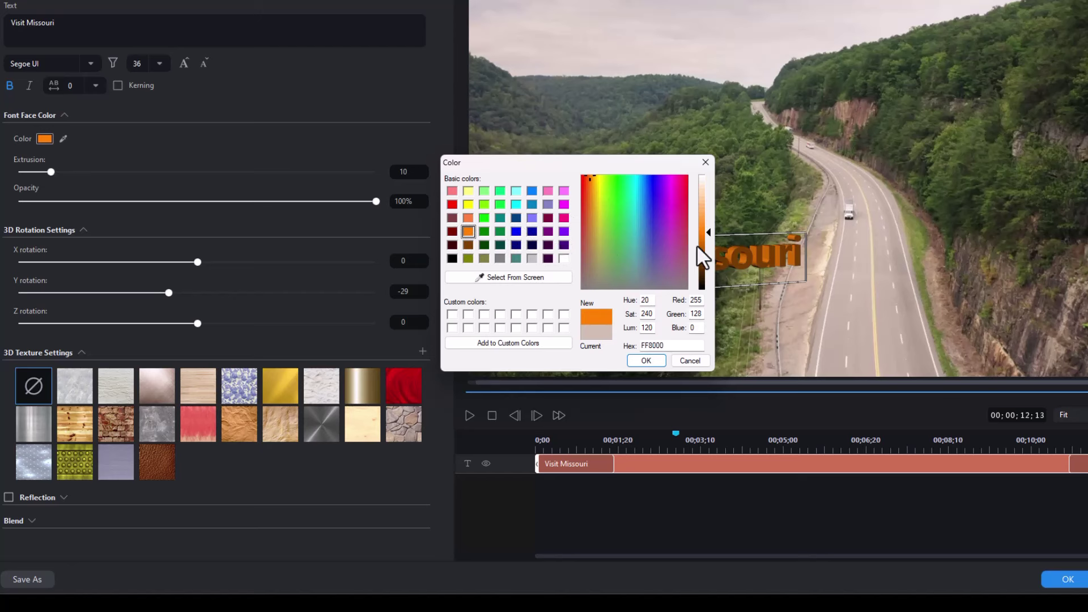
mouse_move(708, 230)
left_mouse_down()
mouse_move(712, 240)
mouse_move(710, 230)
left_mouse_up()
left_click(644, 358)
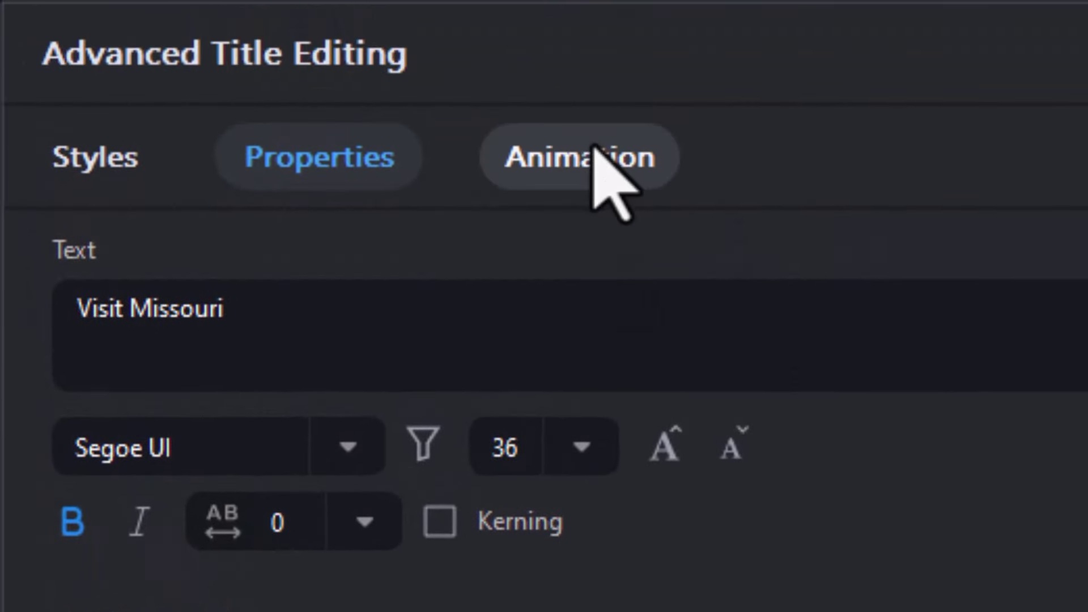
Step: Give the Visit Missouri title a 3D Fade exit animation
left_click(589, 160)
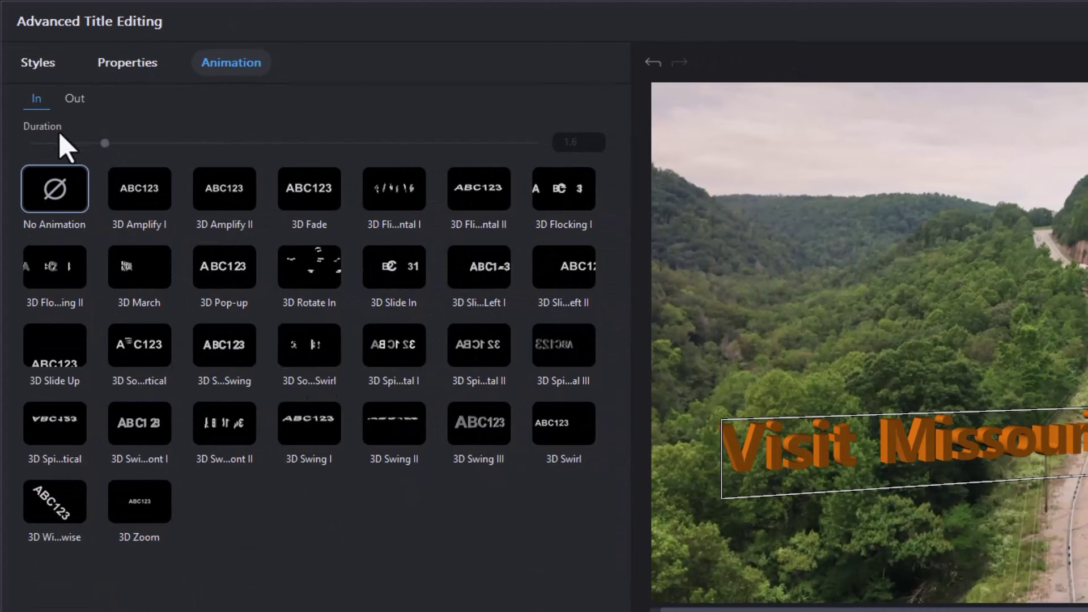
left_click(81, 100)
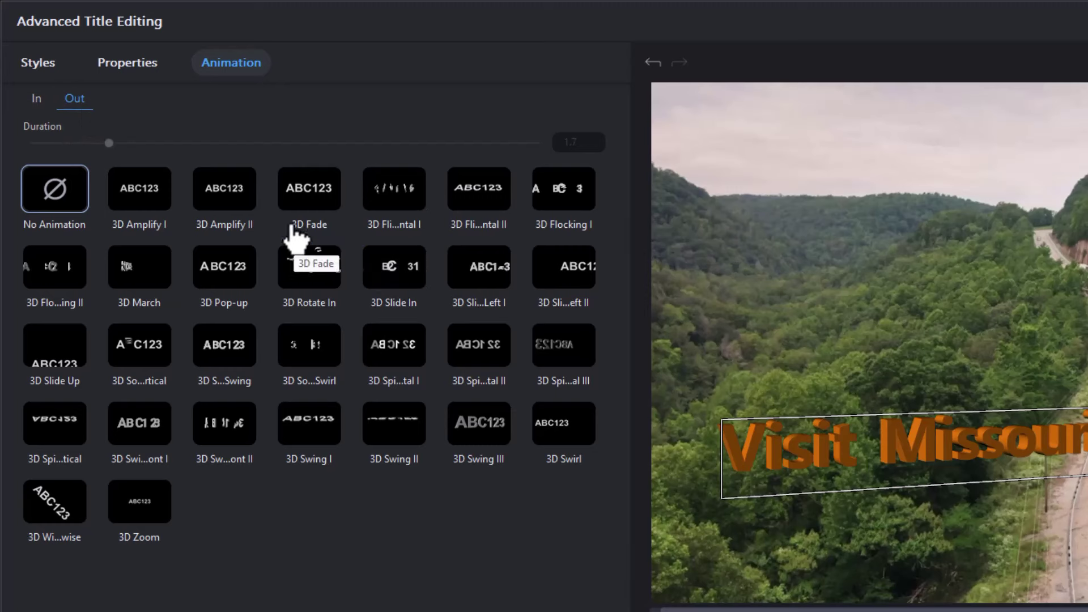
left_click(316, 209)
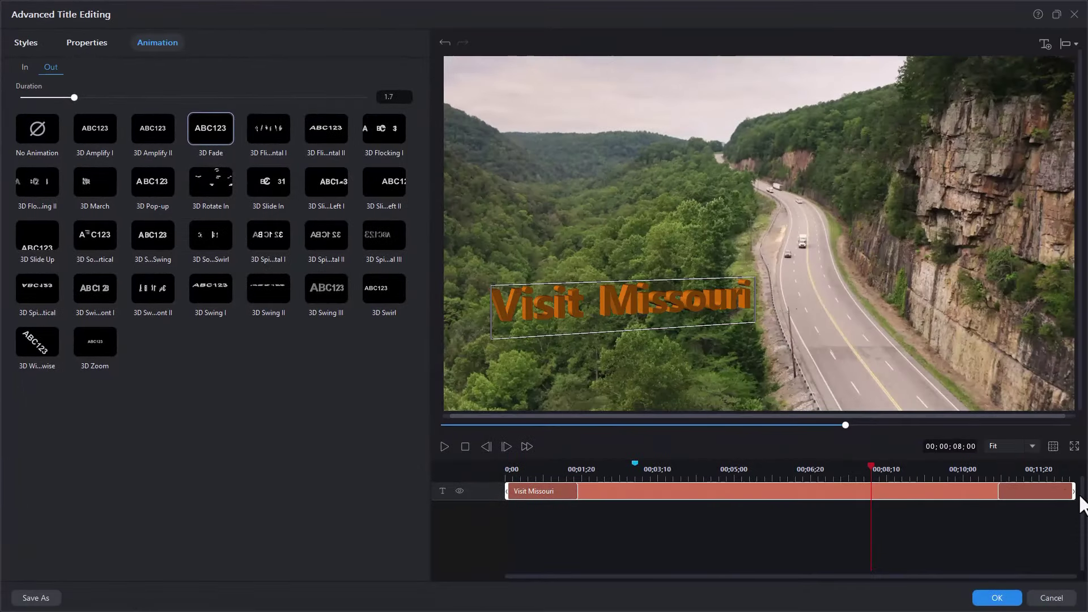
Step: Trim the title clip to end at the playhead and play back its fade-out
left_click_drag(1072, 491, 870, 490)
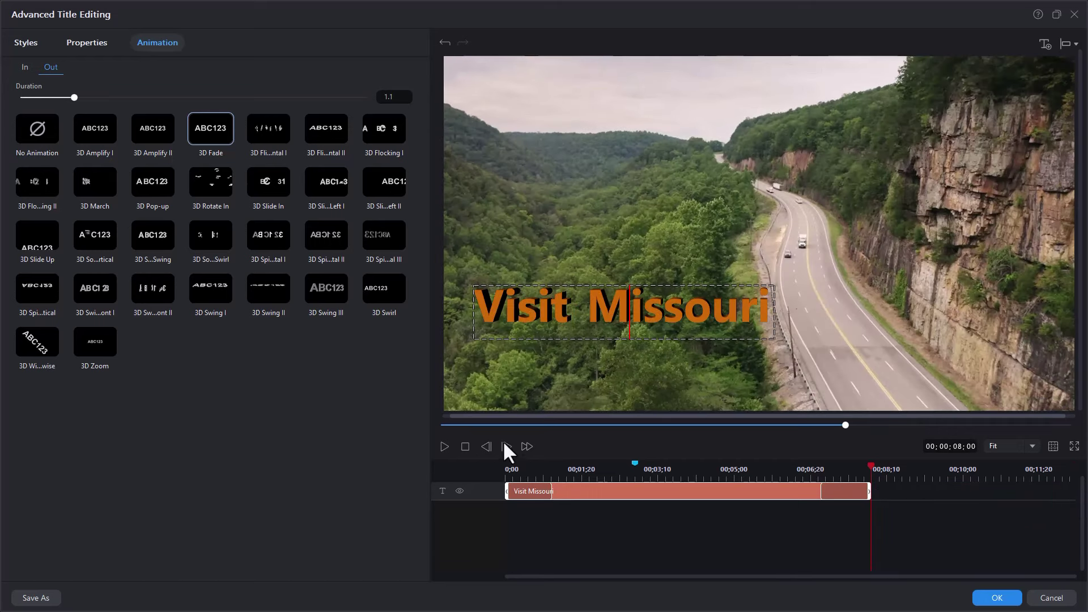
left_click(460, 446)
left_click(443, 446)
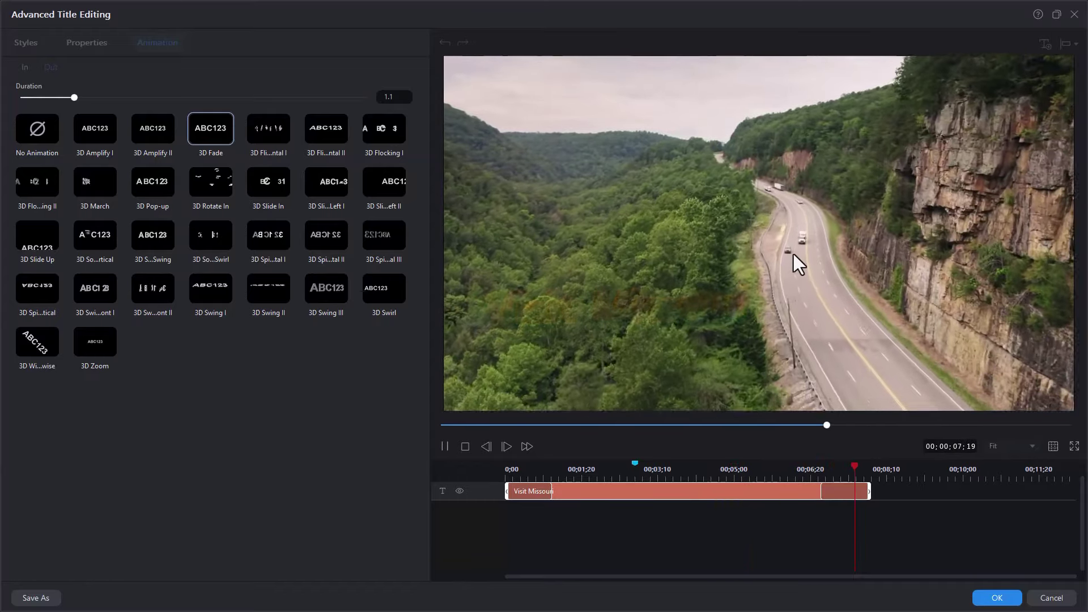
left_click(658, 473)
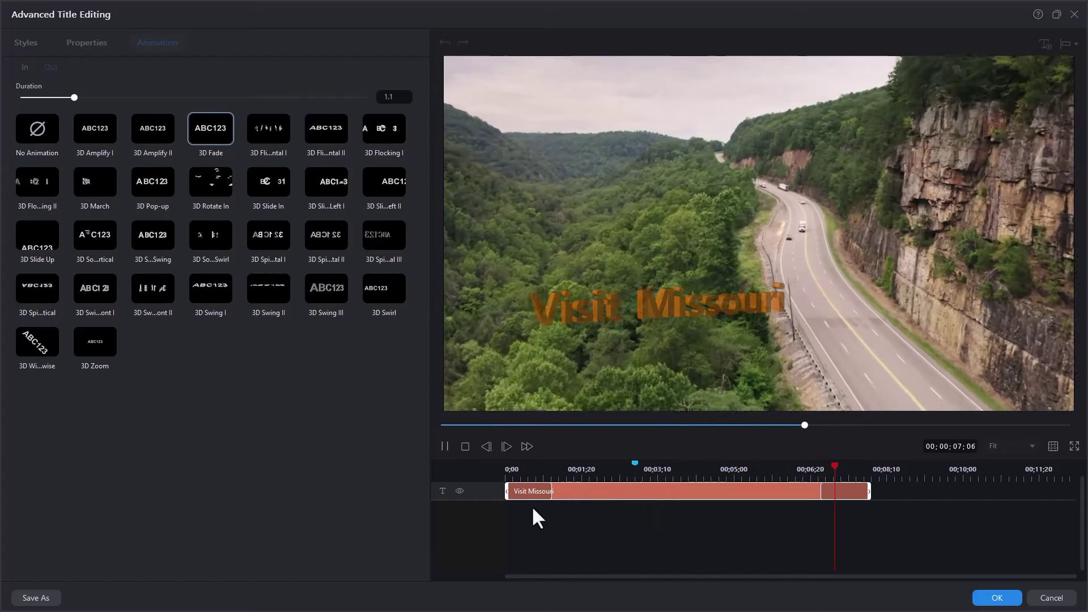
key("space")
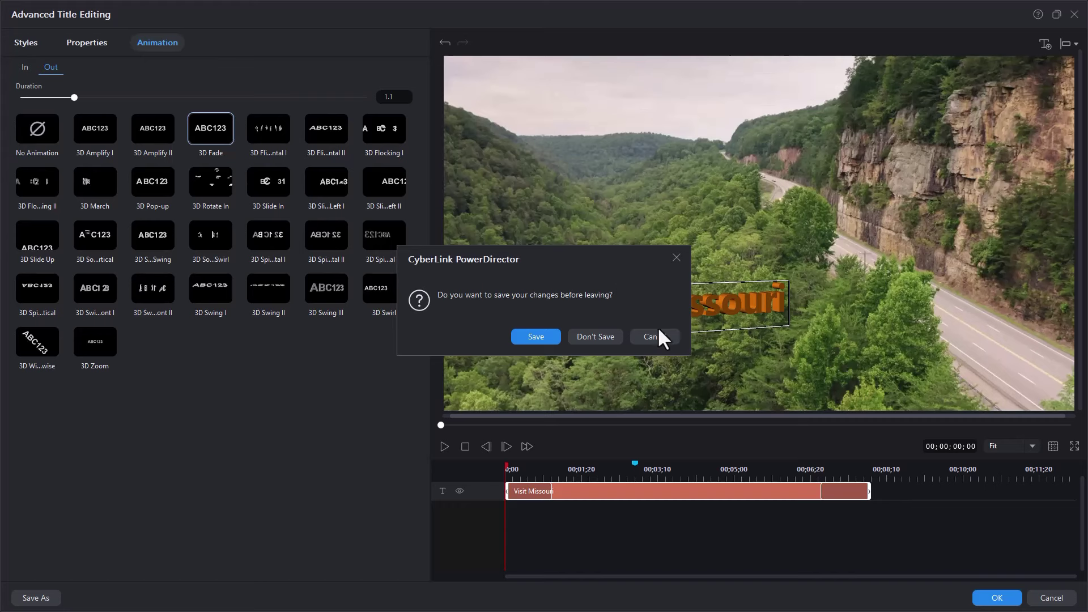
Step: Add a 'fun for all' text box and move it to the top-left of the frame
left_click(656, 334)
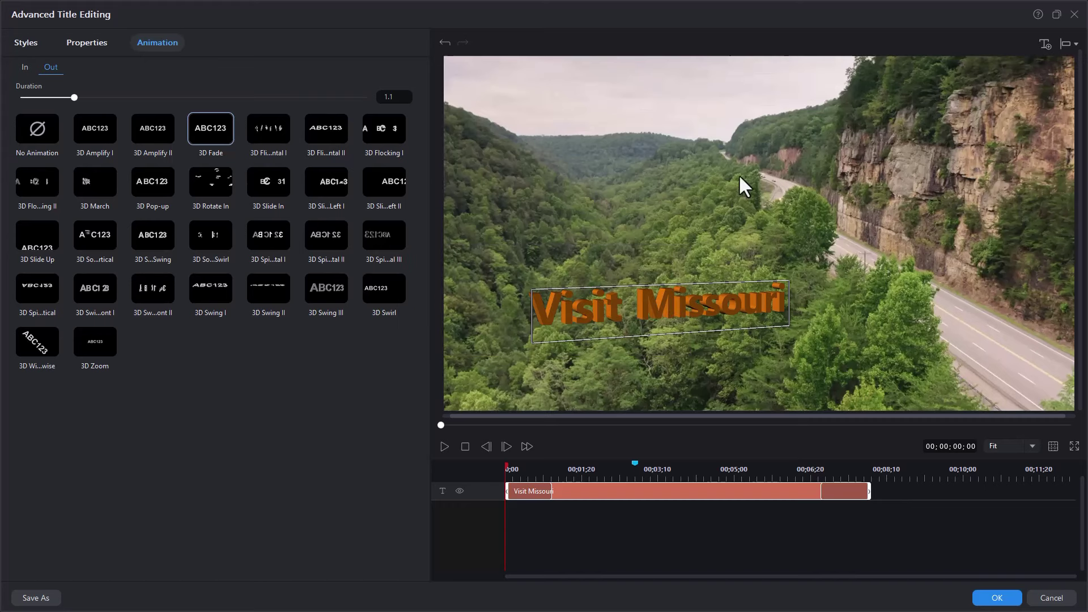
left_click(698, 190)
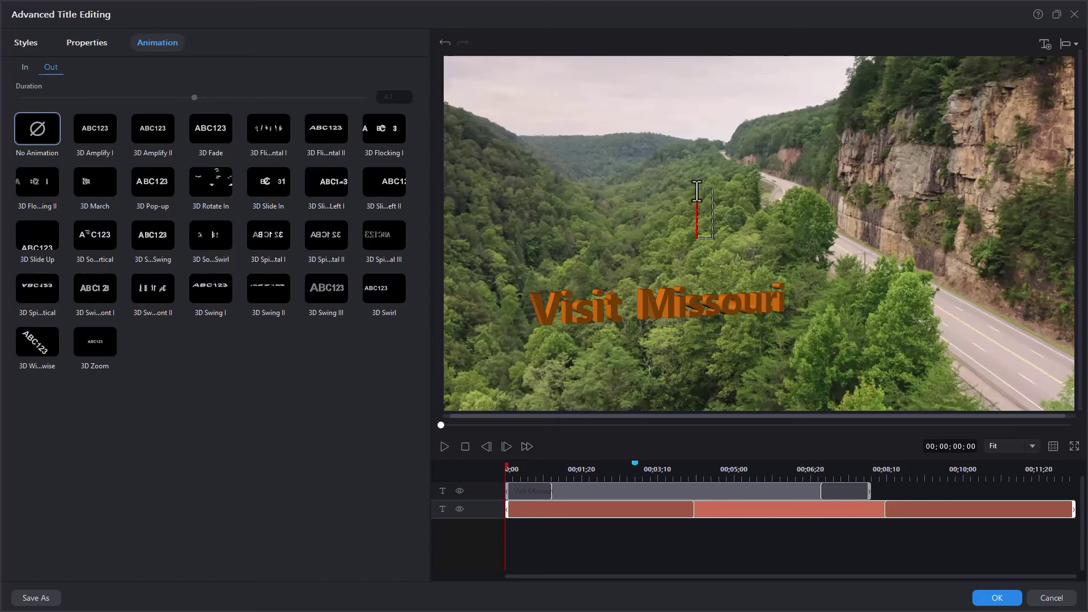
type("fun for all")
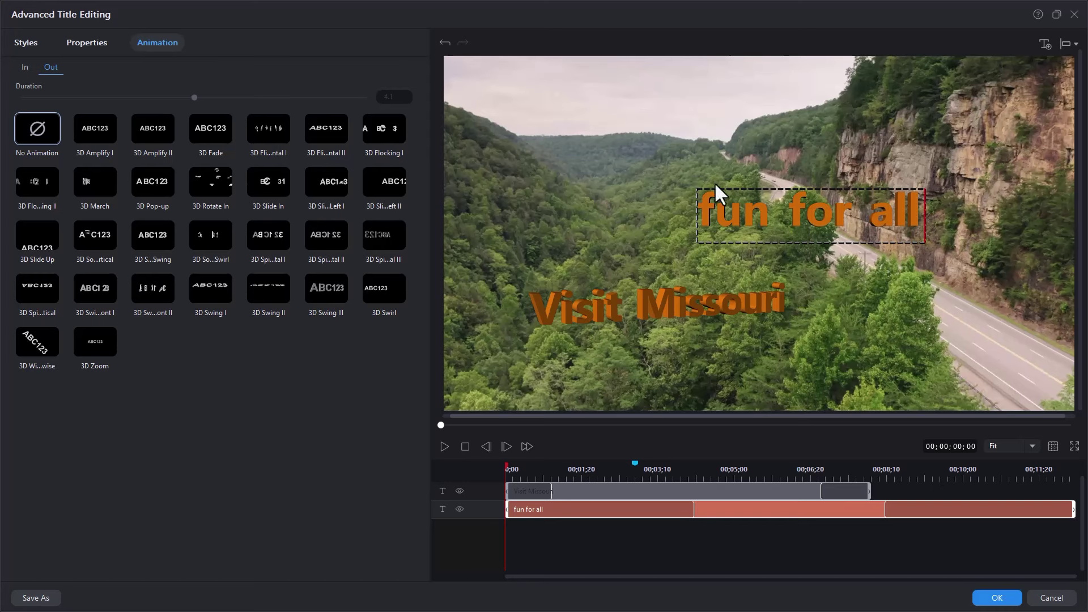
left_click(730, 188)
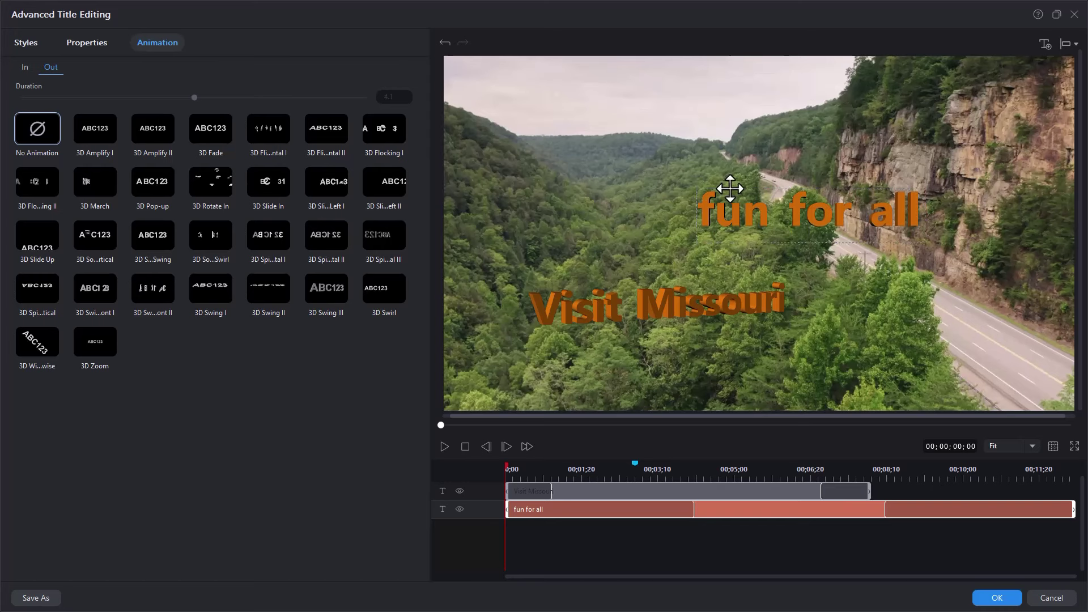
left_click_drag(730, 188, 545, 94)
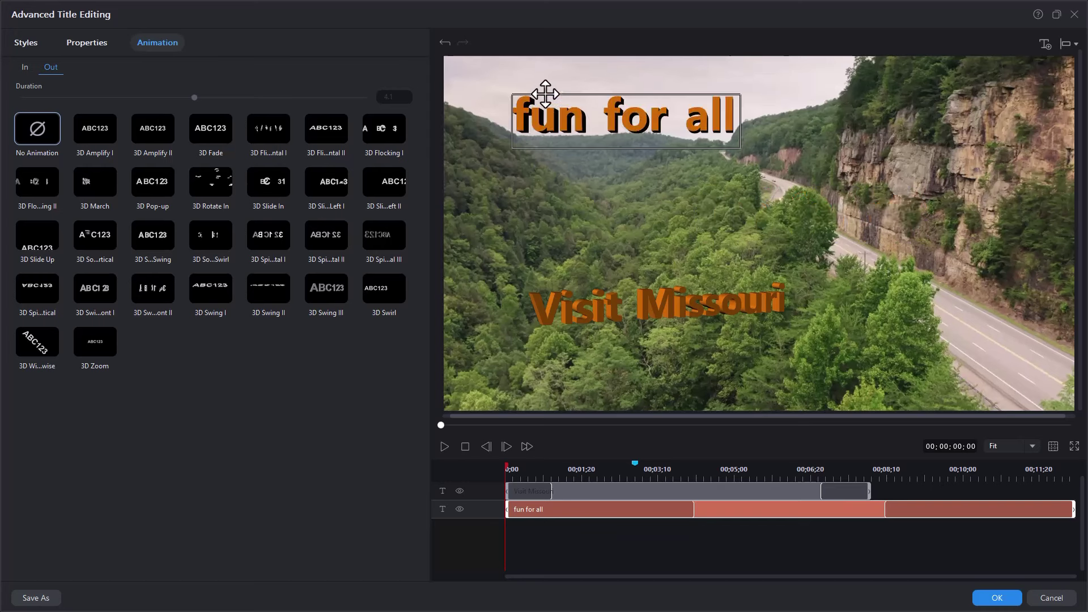
Step: Colour the fun for all text teal (30BAD8)
left_click(90, 44)
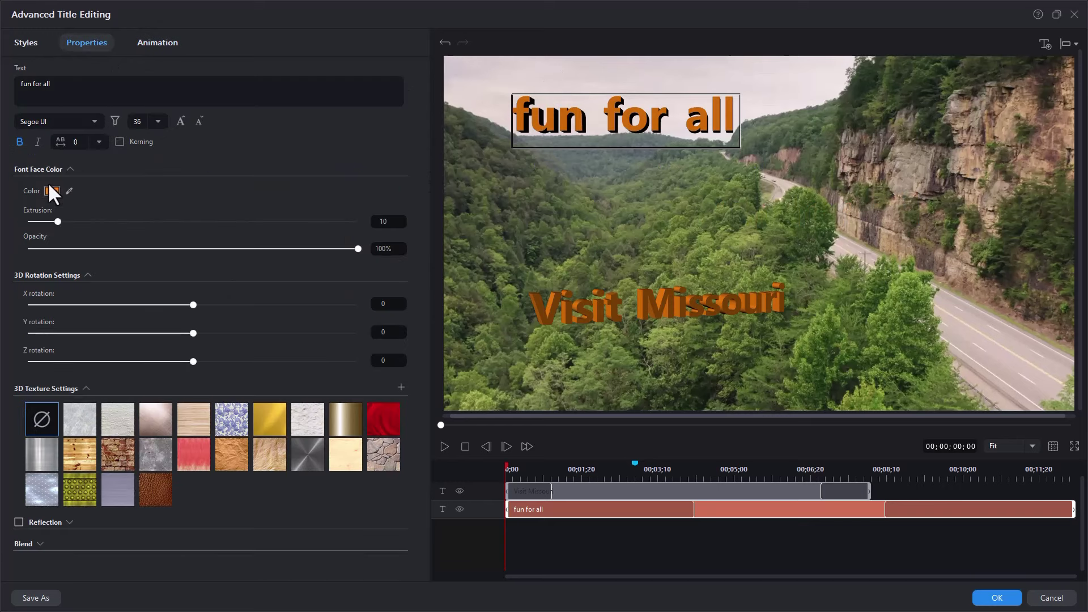
left_click(52, 191)
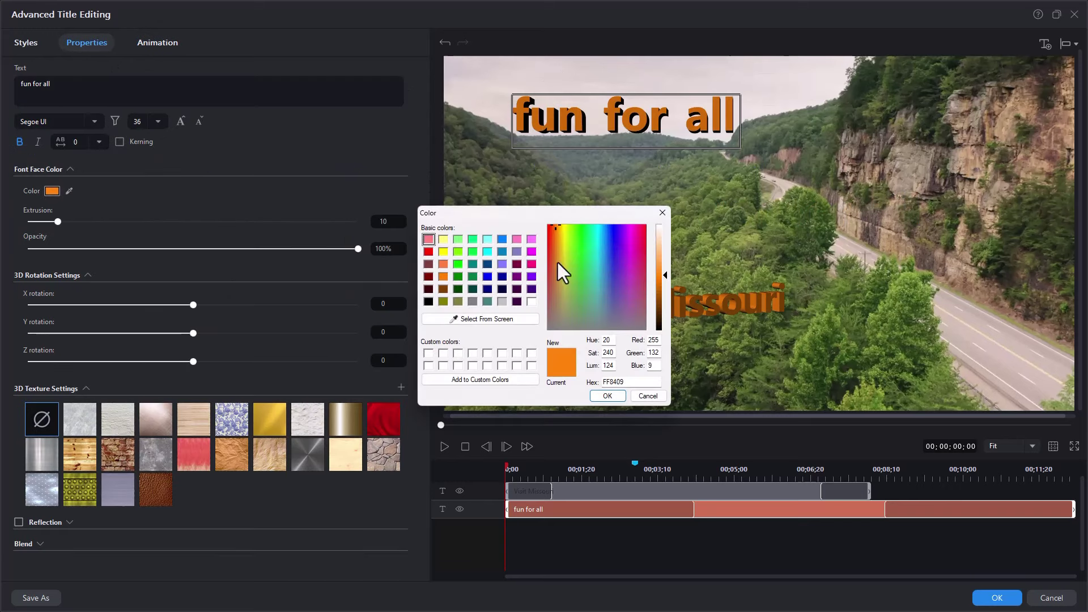
left_click(600, 257)
left_click(607, 396)
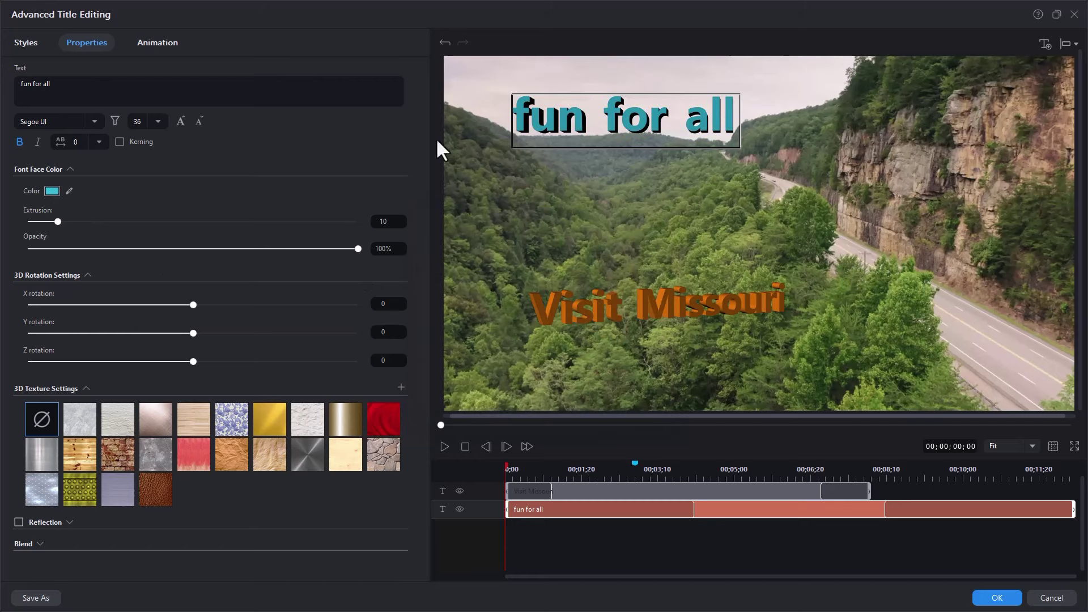
Step: Set the fun for all font to CantoraOne at size 26
left_click(68, 121)
left_click(105, 158)
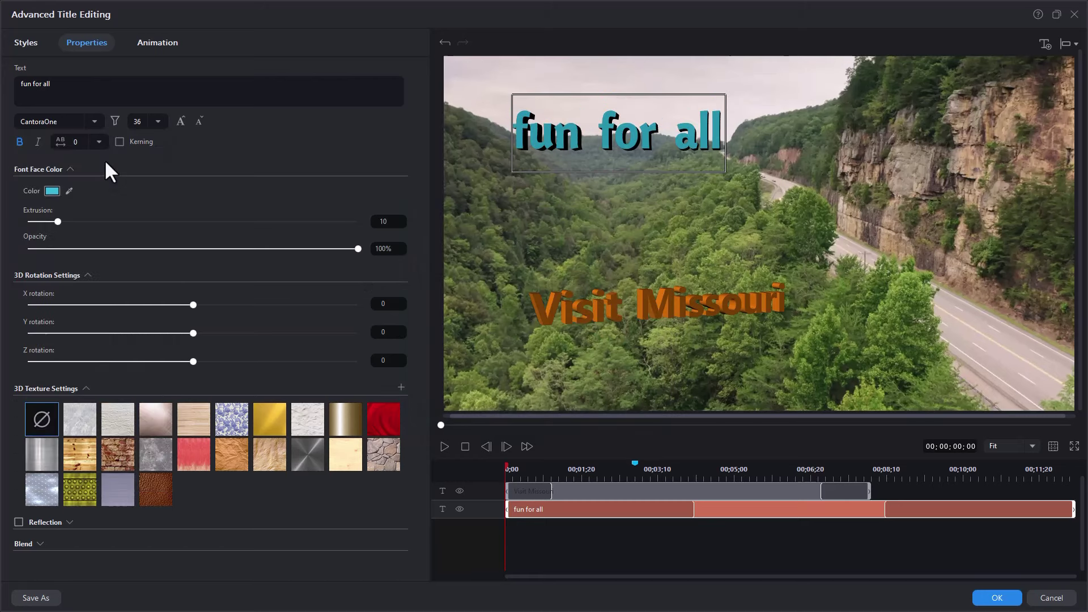
left_click(158, 122)
left_click(143, 218)
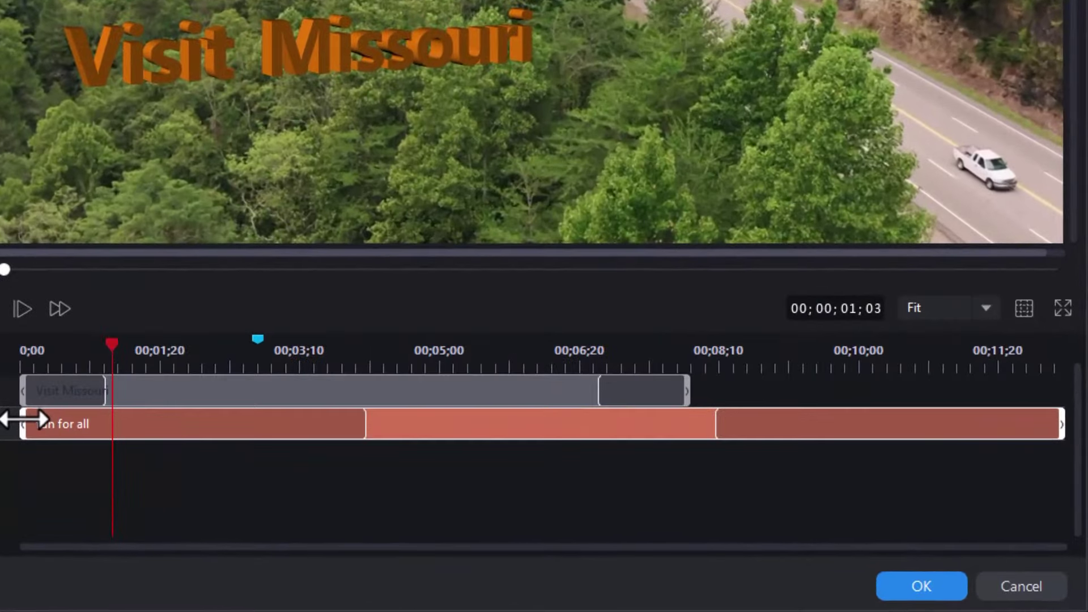
Step: Start the fun for all clip at 00;00;07;29, where Visit Missouri ends, and preview the handover
left_click_drag(22, 419, 688, 418)
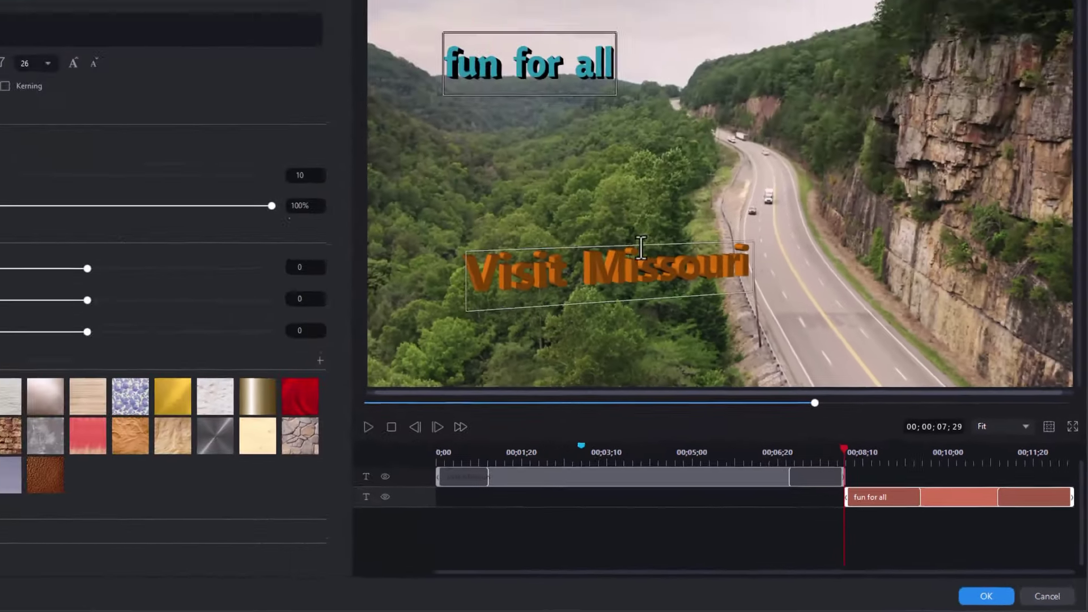
left_click_drag(689, 363, 516, 363)
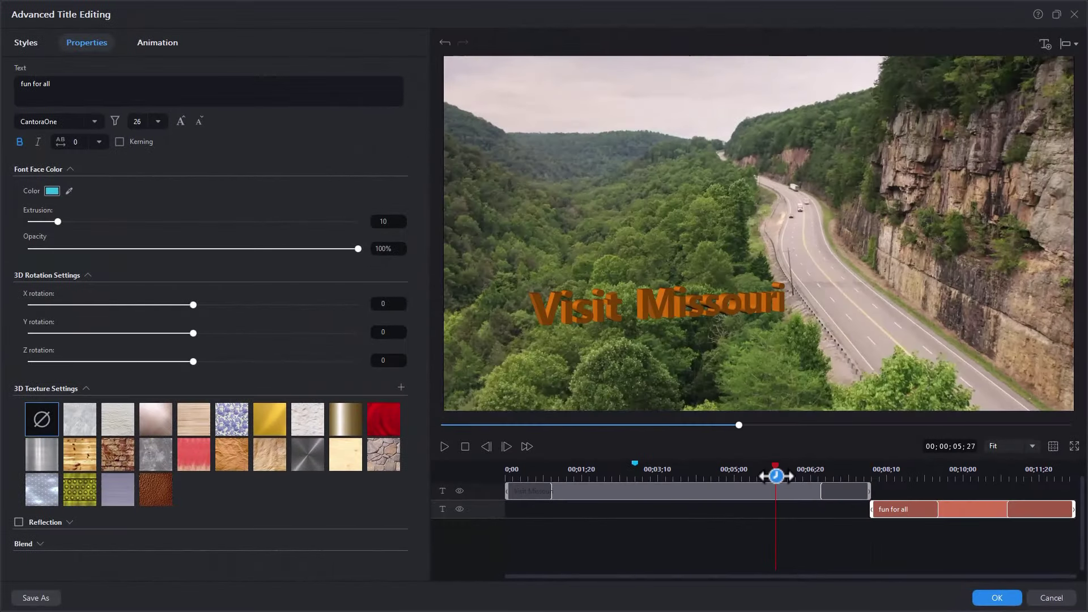
key("space")
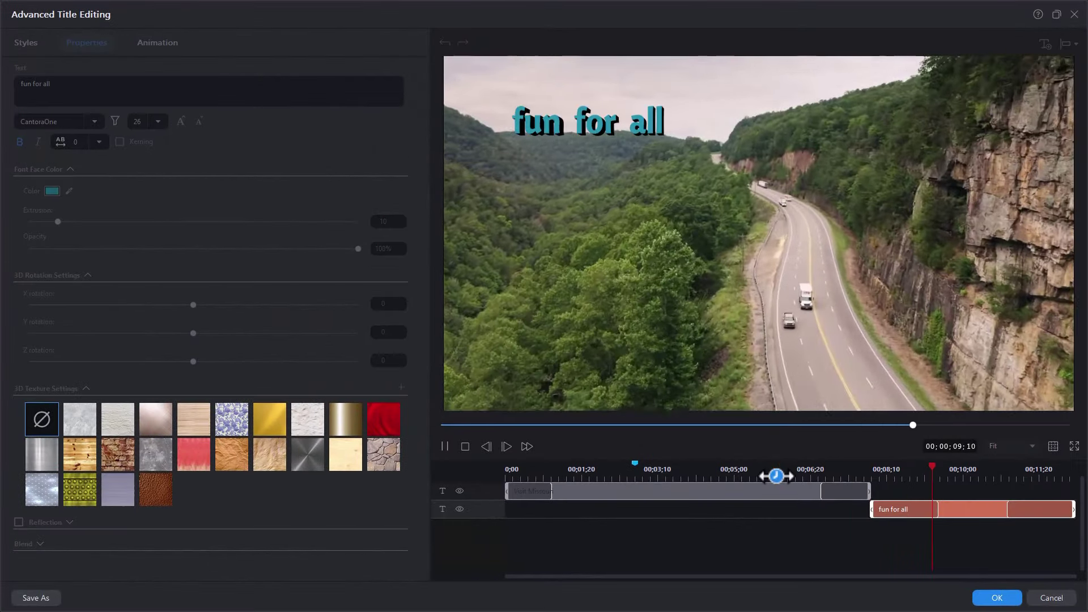
key("space")
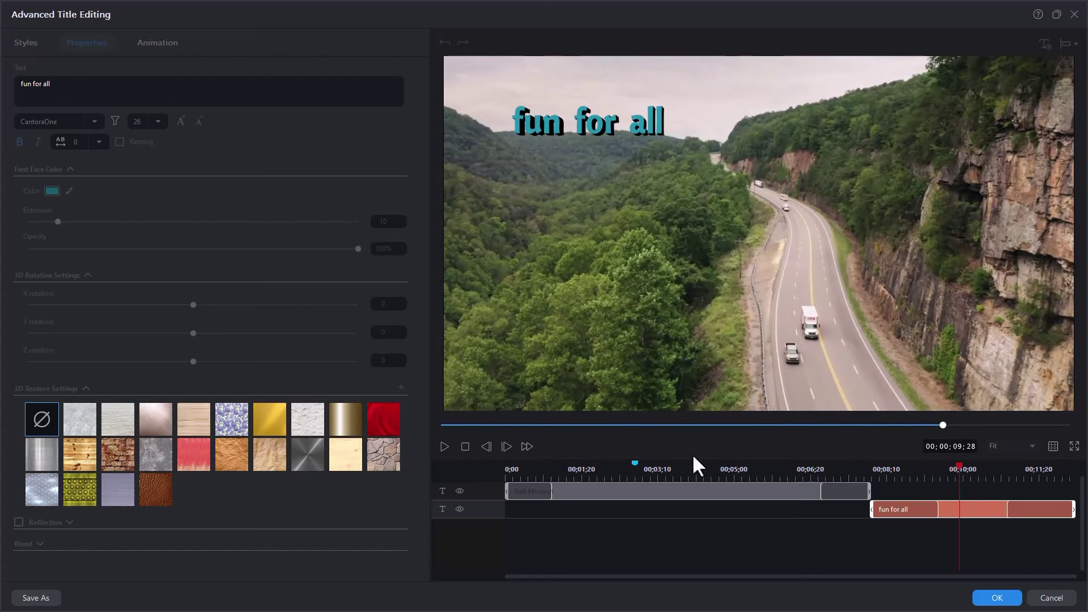
left_click(936, 517)
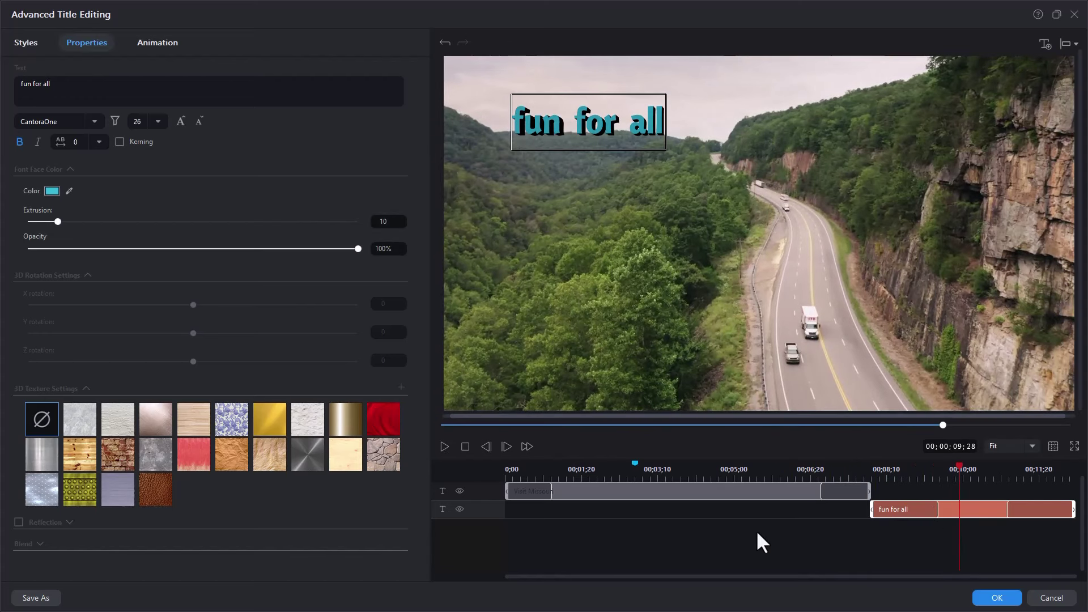
Step: Give fun for all a 3D Swing III entrance and close Advanced Title Editing with OK
left_click(147, 45)
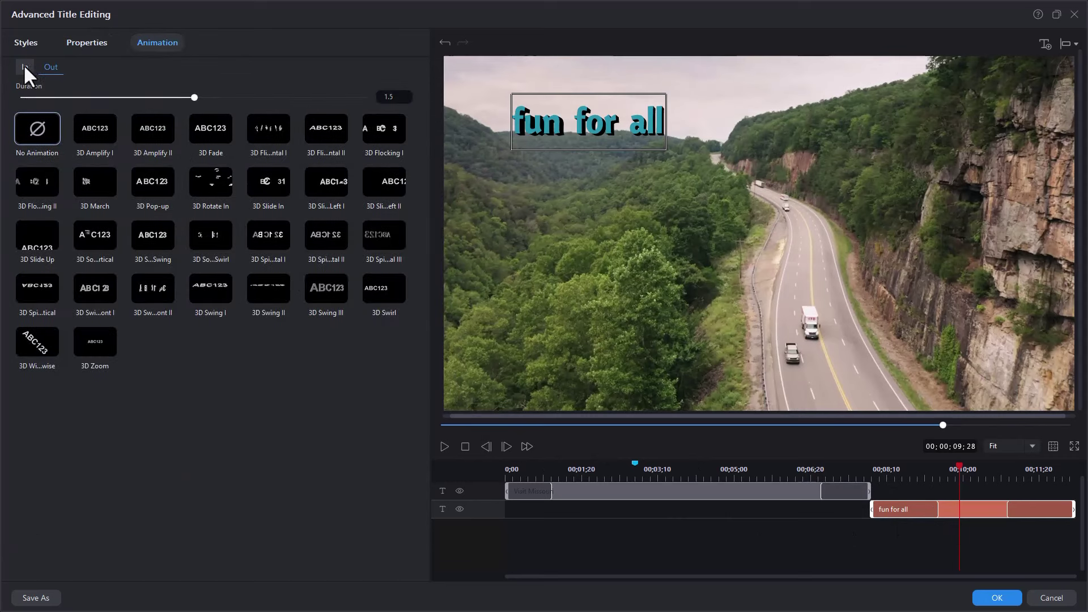
left_click(338, 298)
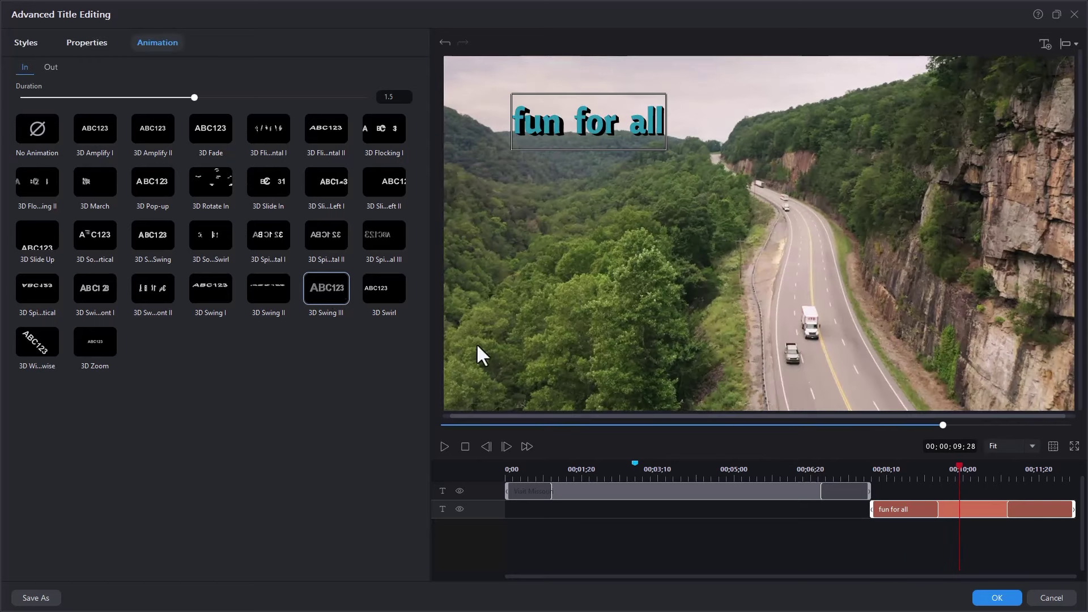
left_click(998, 598)
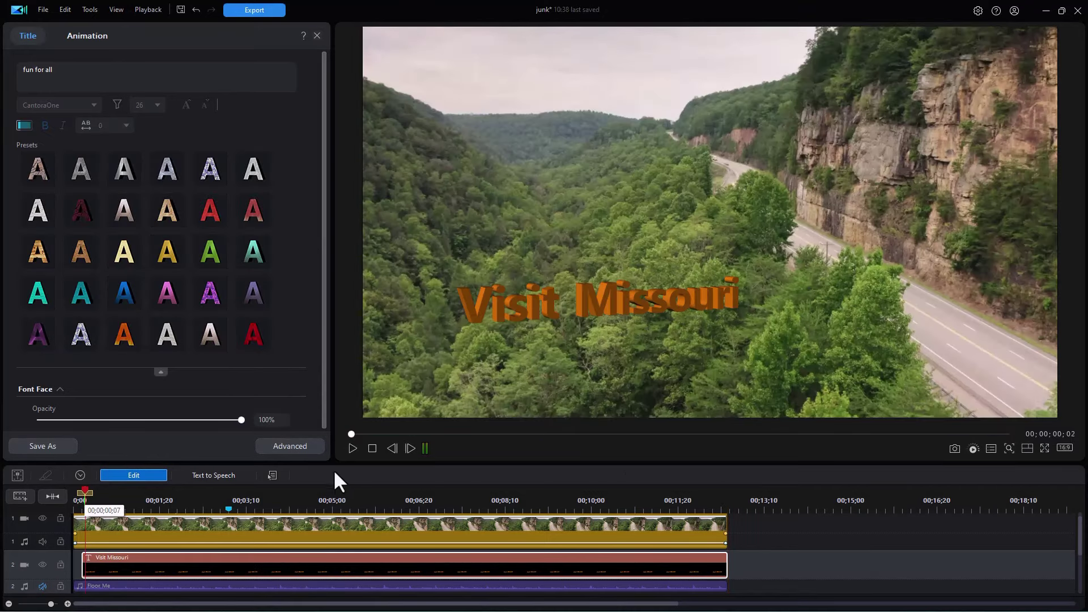
left_click(353, 449)
left_click(353, 448)
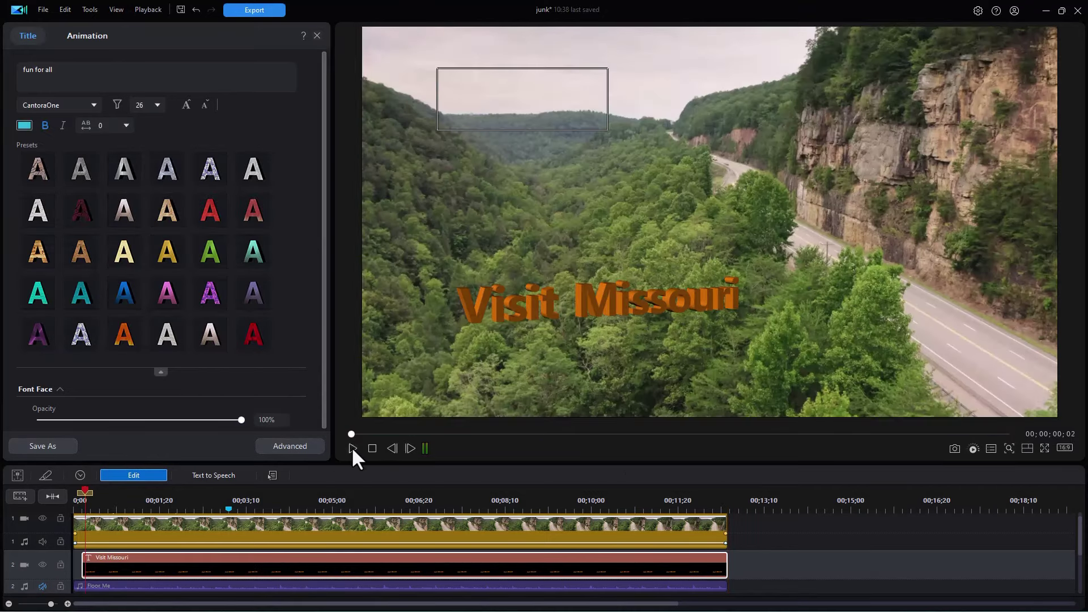
left_click(352, 449)
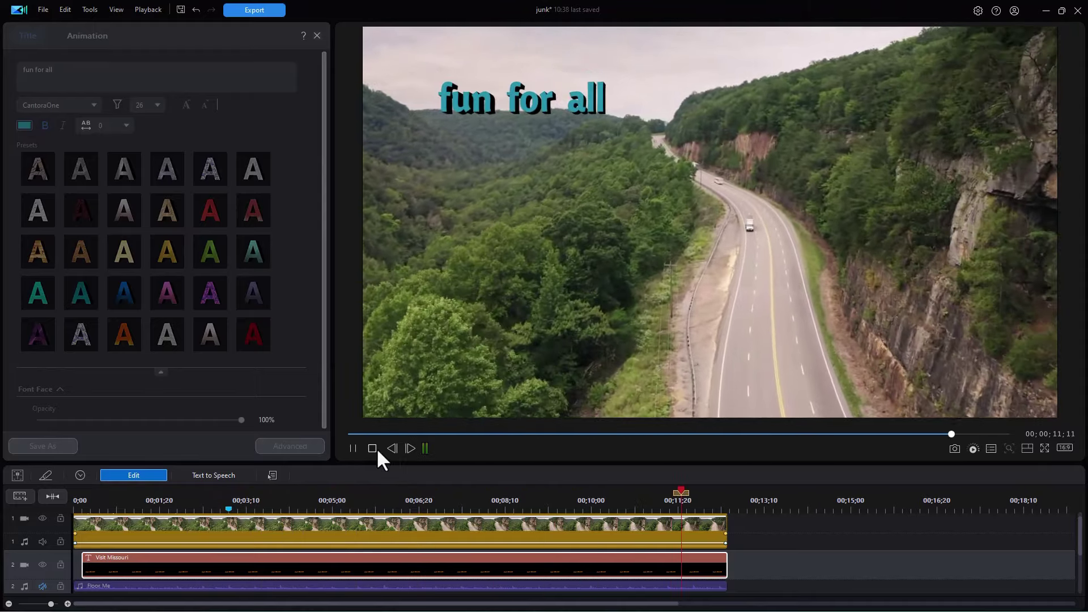
left_click(375, 449)
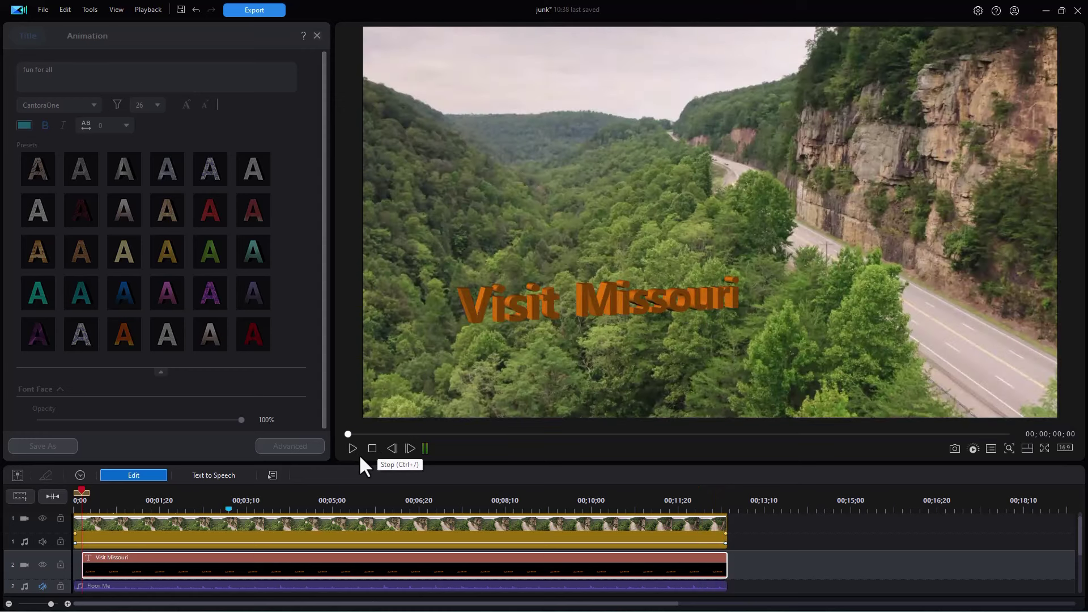